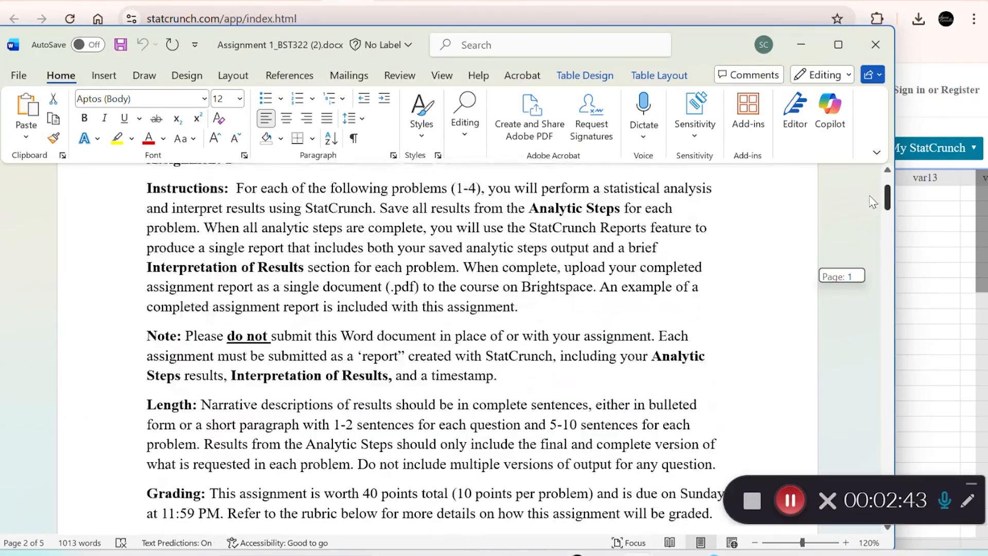
# Review the Analytic Steps and Interpreting results requirements for Problem 1 in the assignment document
pyautogui.scroll(-10, 874, 201)
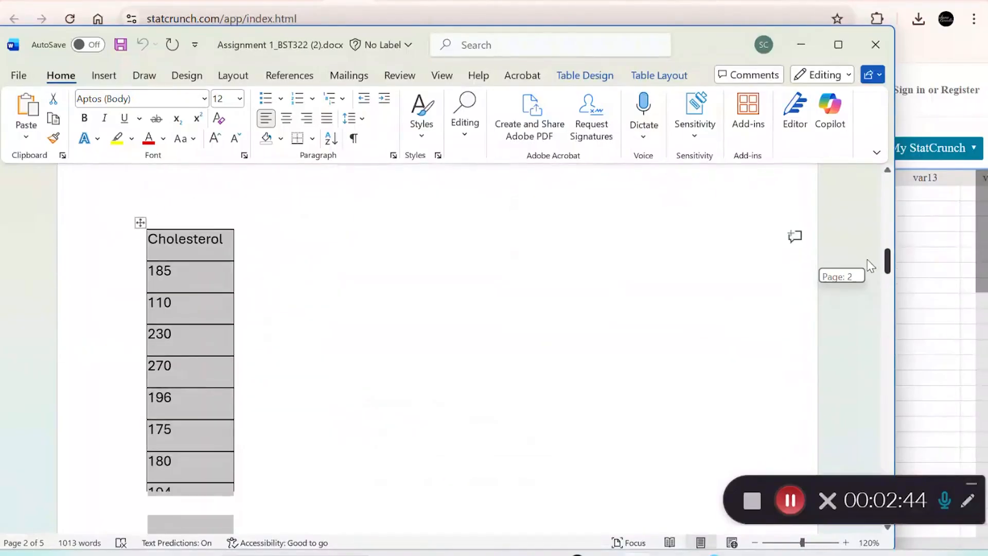
pyautogui.scroll(4, 874, 233)
pyautogui.scroll(1, 874, 233)
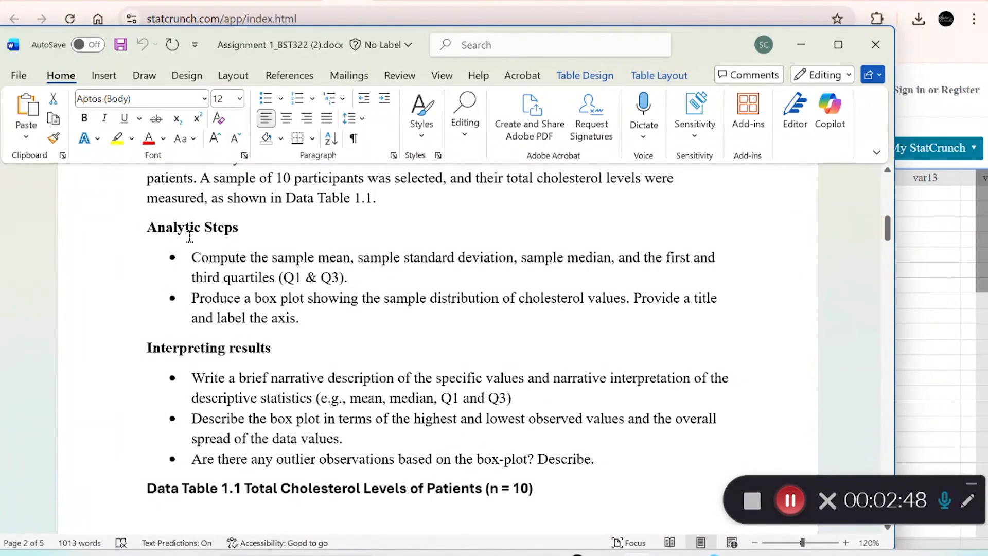
pyautogui.moveTo(150, 221); pyautogui.dragTo(328, 334)
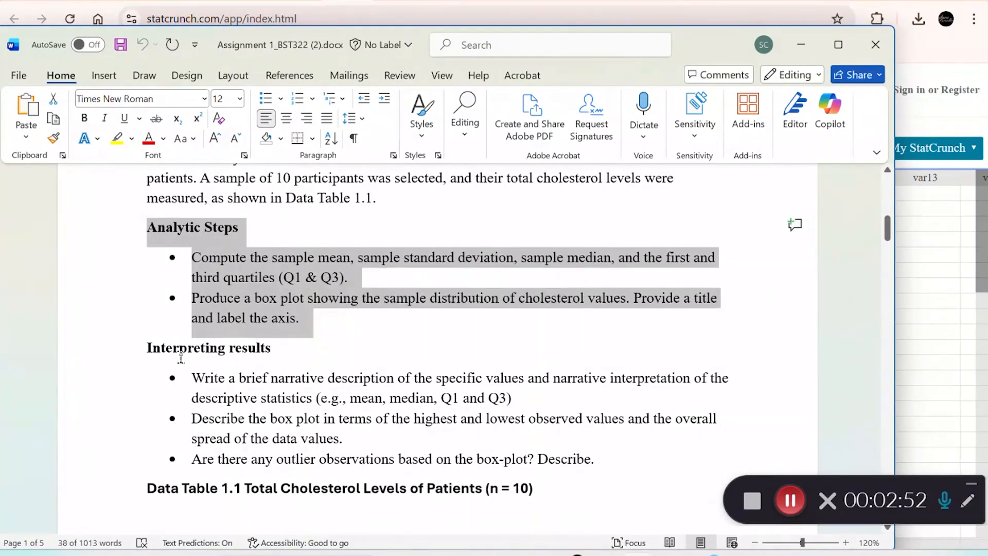
pyautogui.moveTo(143, 345); pyautogui.dragTo(492, 437)
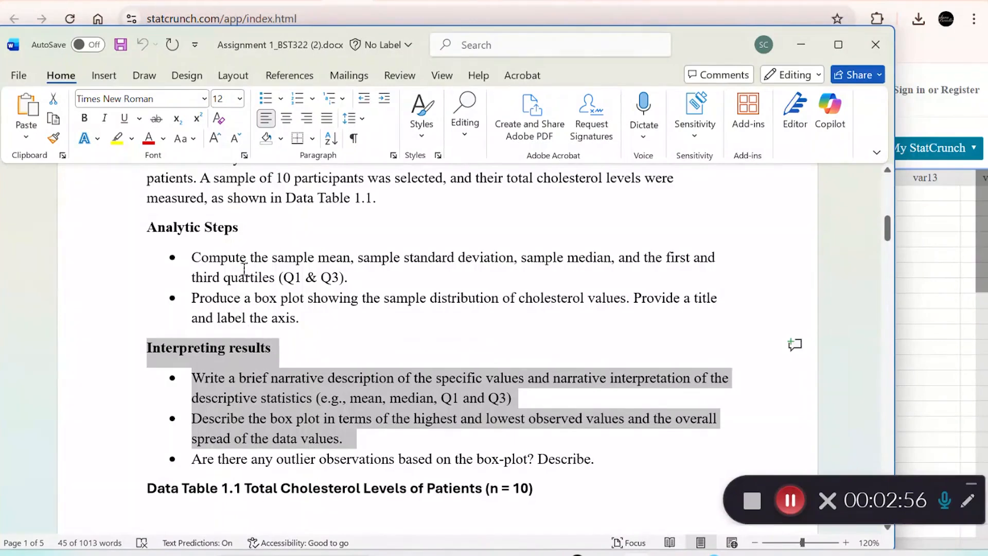
pyautogui.moveTo(678, 60); pyautogui.dragTo(602, 507)
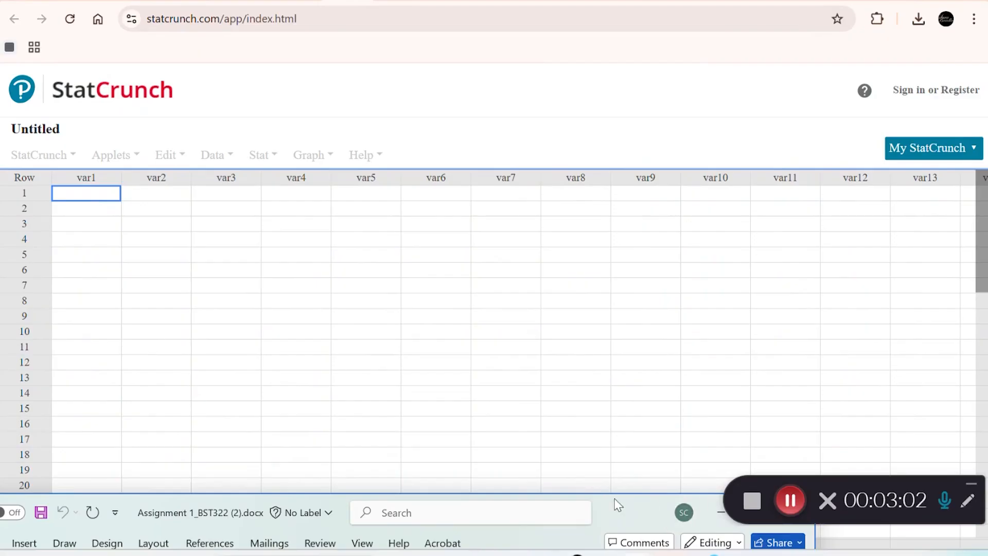
pyautogui.moveTo(618, 506); pyautogui.dragTo(643, 382)
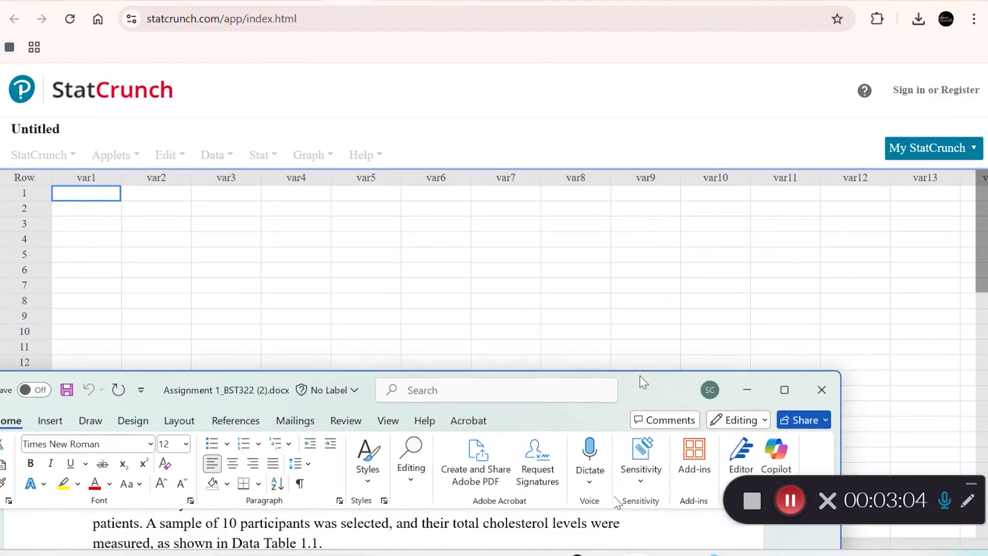
pyautogui.moveTo(641, 383); pyautogui.dragTo(714, 63)
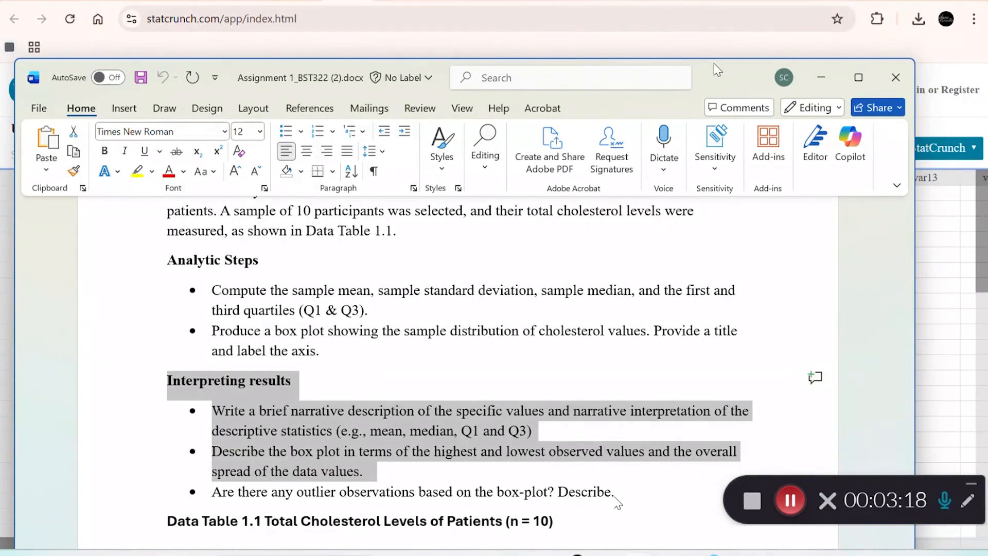
pyautogui.moveTo(715, 63); pyautogui.dragTo(697, 30)
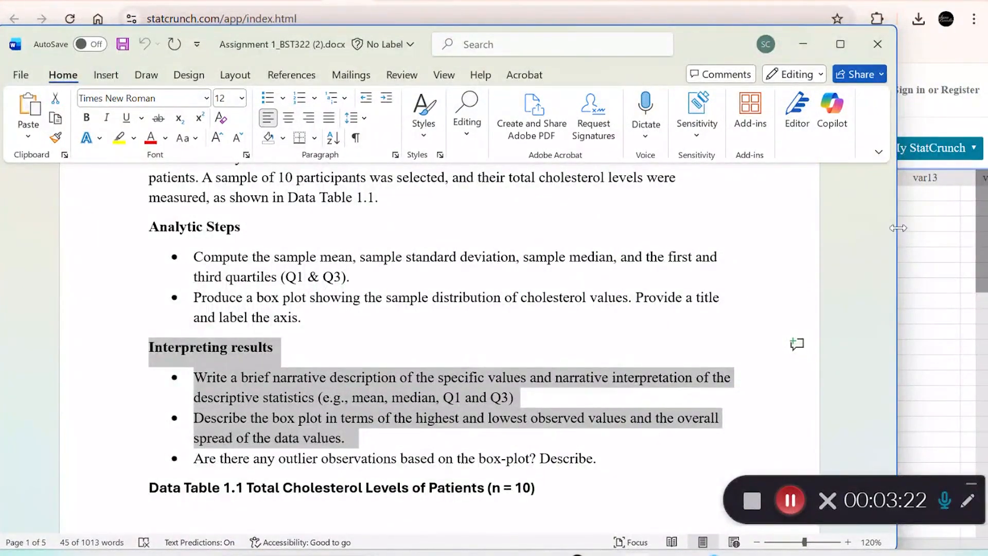
# Copy the entire Cholesterol table, including its header, from Data Table 1.1 in the assignment document
pyautogui.moveTo(891, 232); pyautogui.dragTo(890, 264)
pyautogui.moveTo(168, 203); pyautogui.dragTo(242, 318)
pyautogui.rightClick(208, 289)
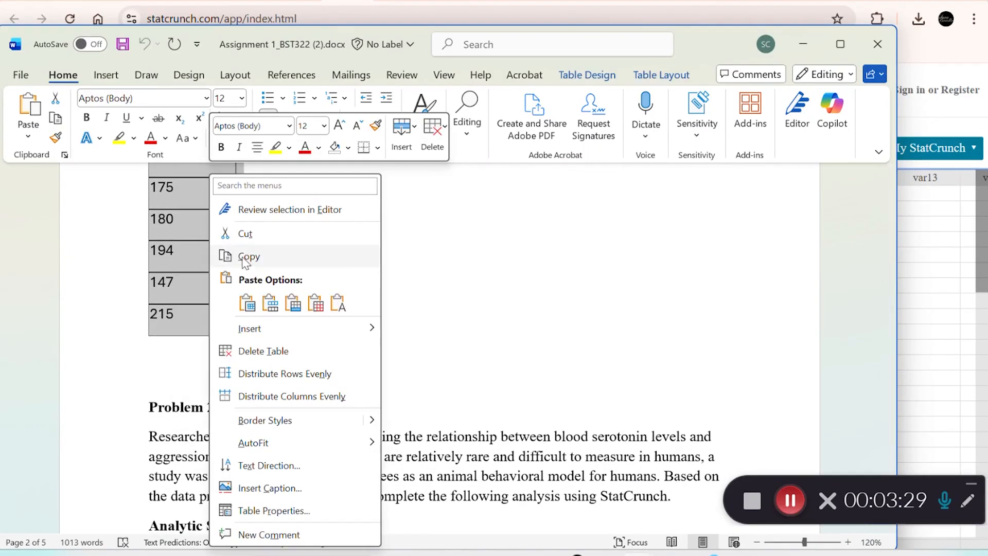
pyautogui.click(261, 257)
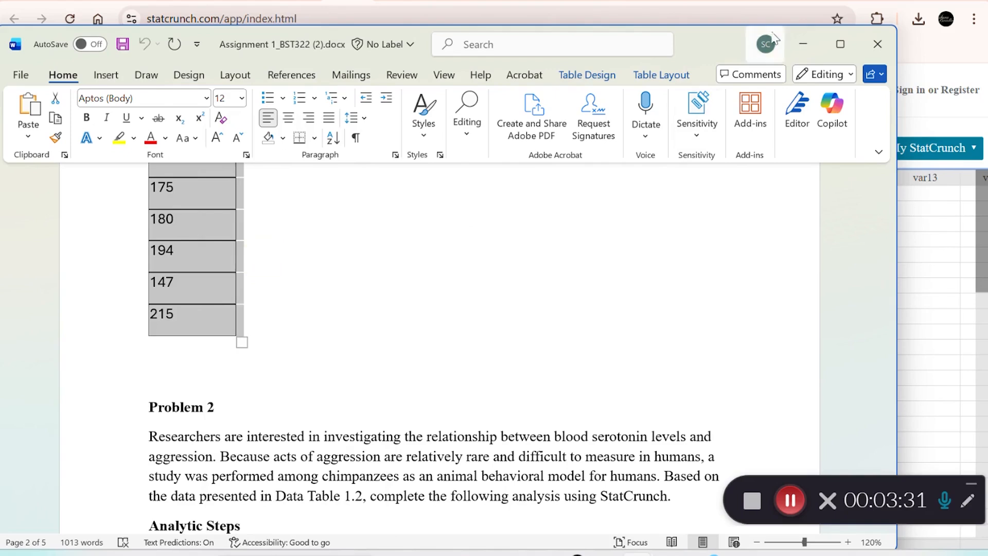
# Switch to StatCrunch and paste the copied Cholesterol data into the first column, starting at its var1 header
pyautogui.click(801, 52)
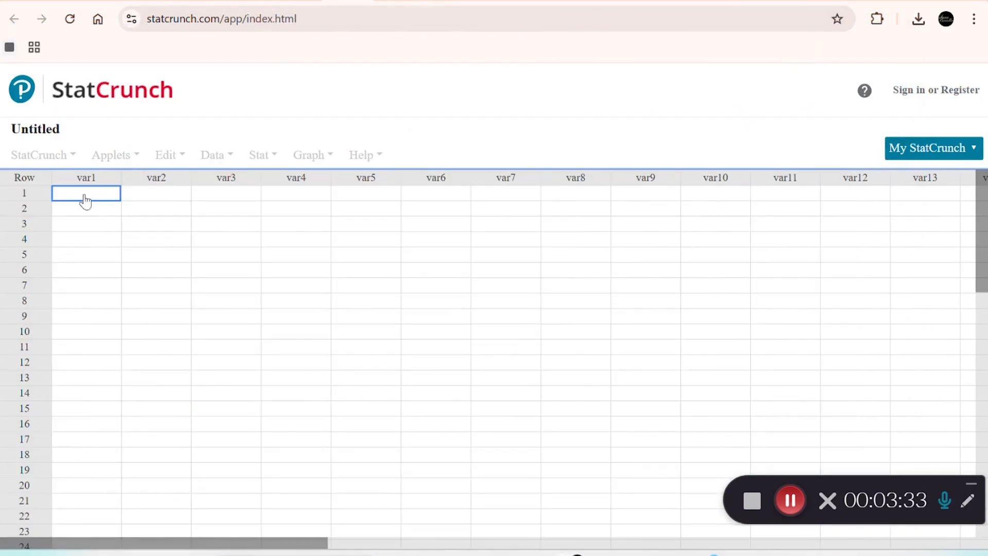
pyautogui.click(104, 178)
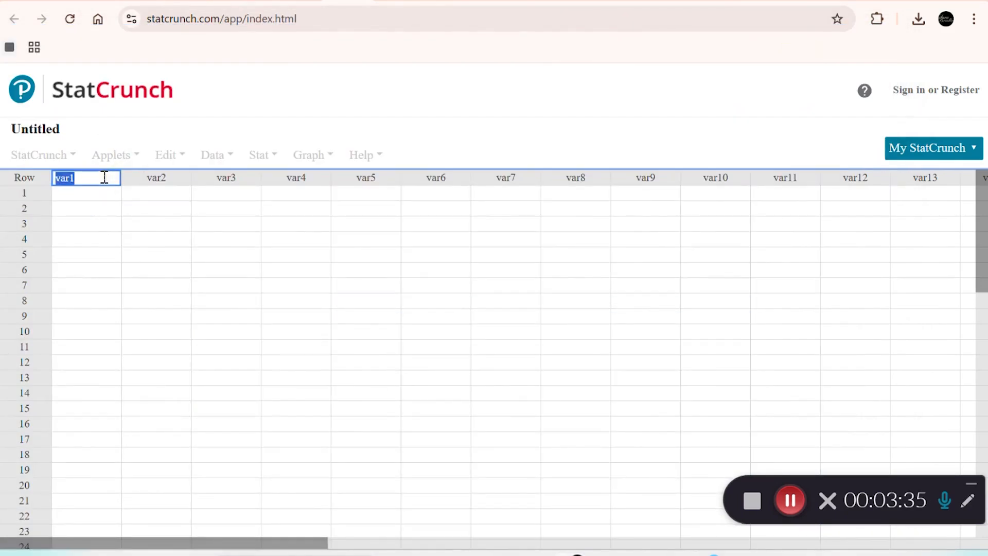
pyautogui.hotkey('ctrl', 'v')
pyautogui.click(670, 443)
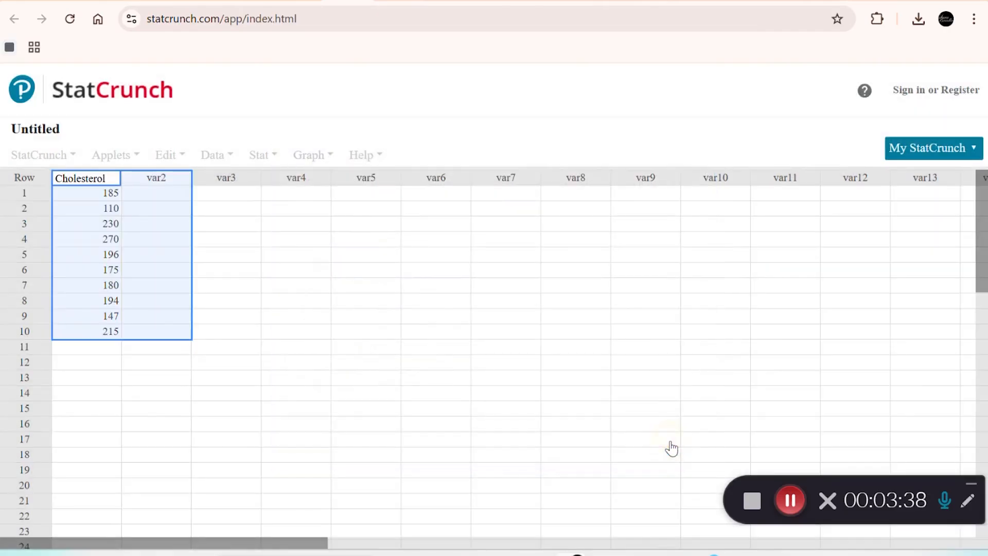
pyautogui.click(404, 364)
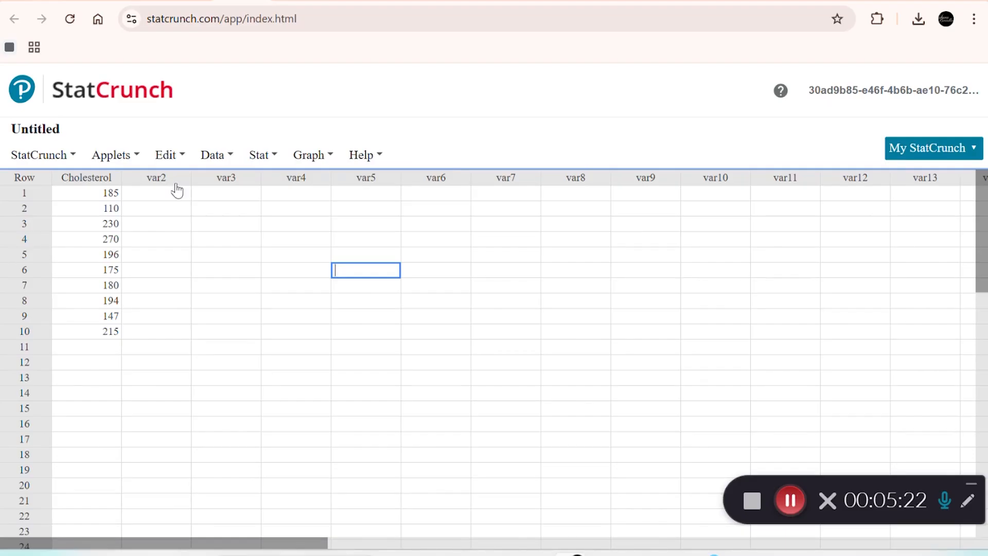
# Set up column Summary Stats for the Cholesterol column
pyautogui.click(260, 157)
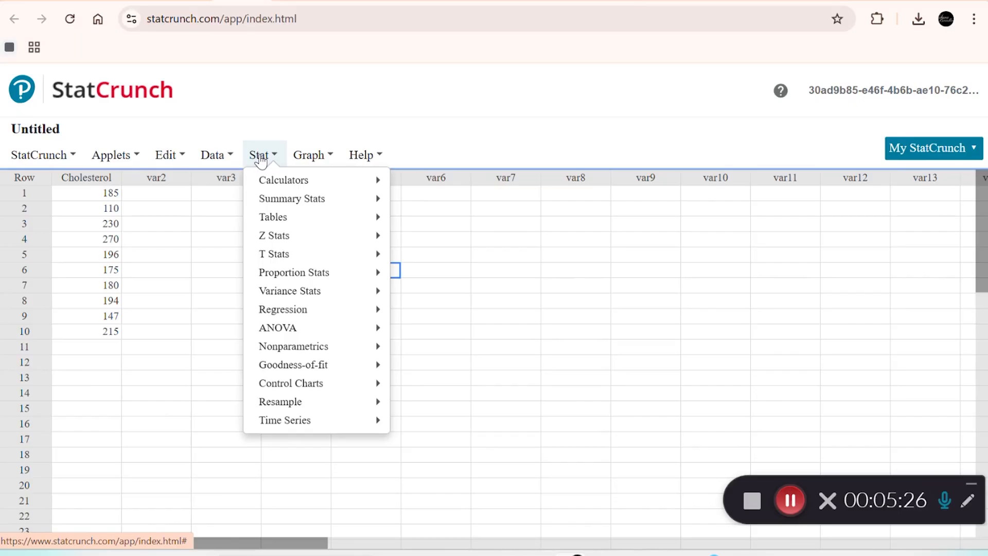
pyautogui.moveTo(267, 204)
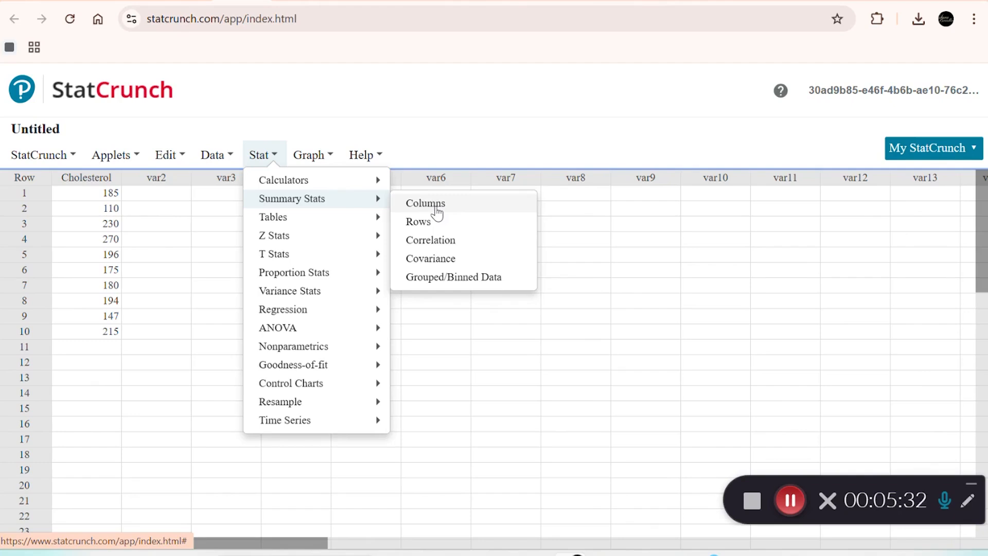
pyautogui.click(436, 212)
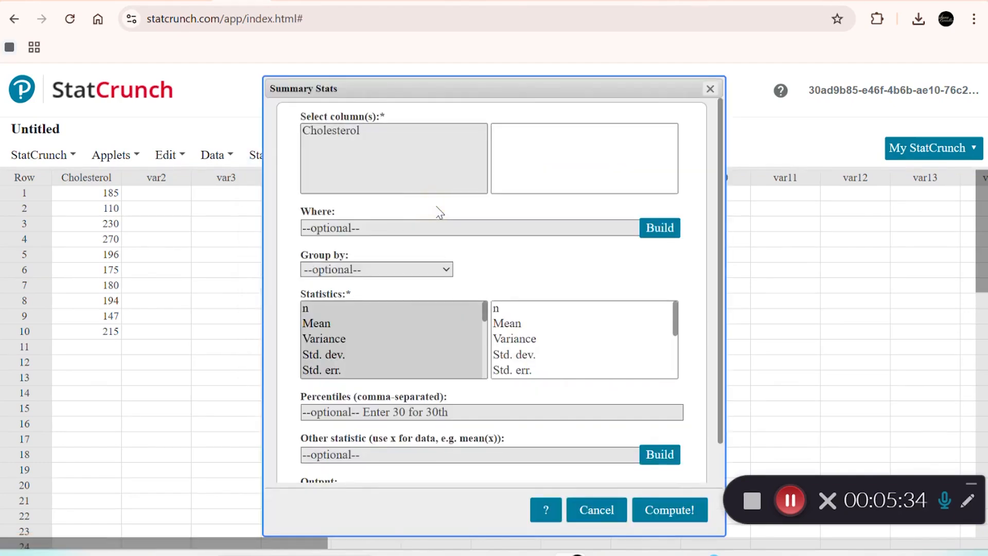
pyautogui.click(110, 156)
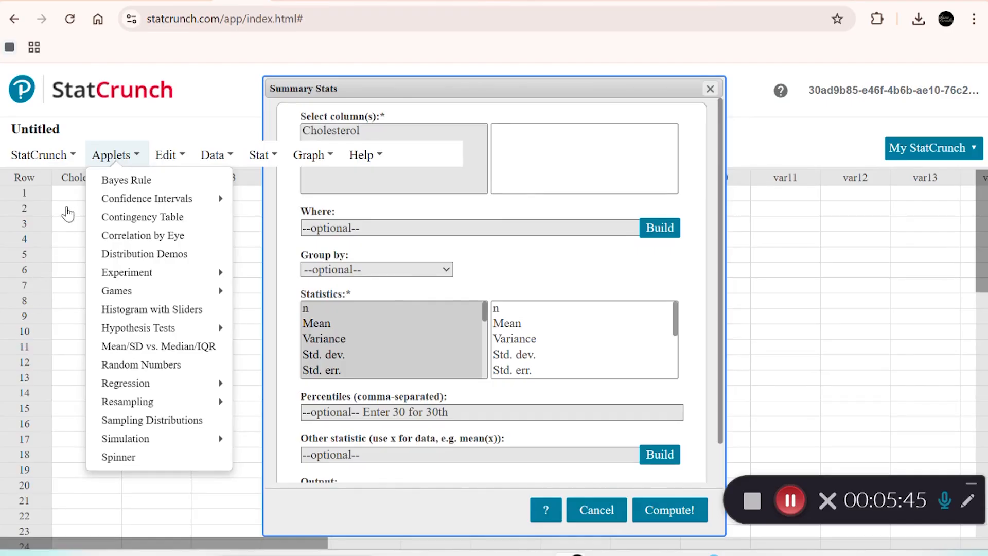
pyautogui.click(534, 155)
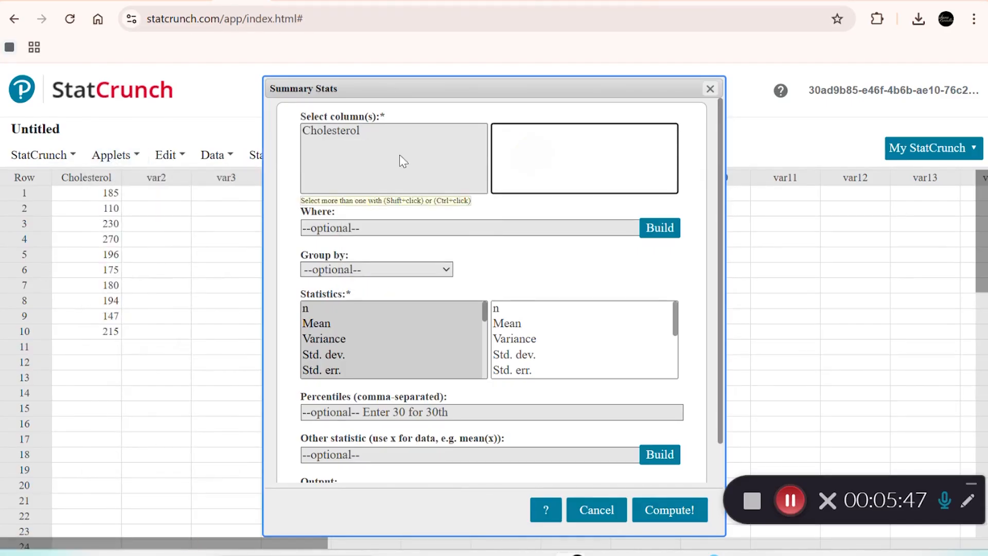
pyautogui.click(346, 137)
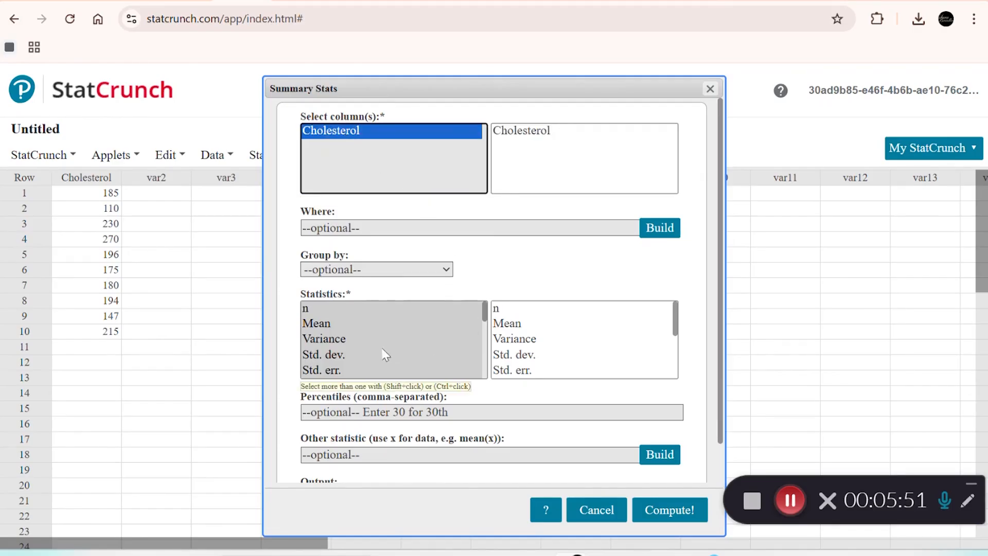
# Limit the requested statistics to the range from Mean through Std. err
pyautogui.moveTo(675, 326)
pyautogui.mouseDown()
pyautogui.moveTo(674, 383)
pyautogui.moveTo(673, 311)
pyautogui.mouseUp()
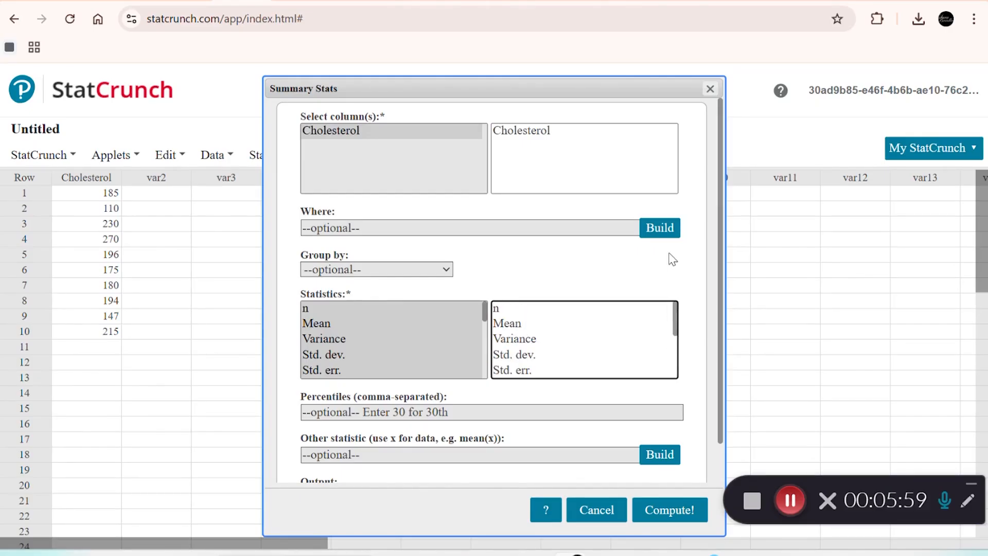
pyautogui.moveTo(669, 253); pyautogui.dragTo(656, 227)
pyautogui.click(343, 323)
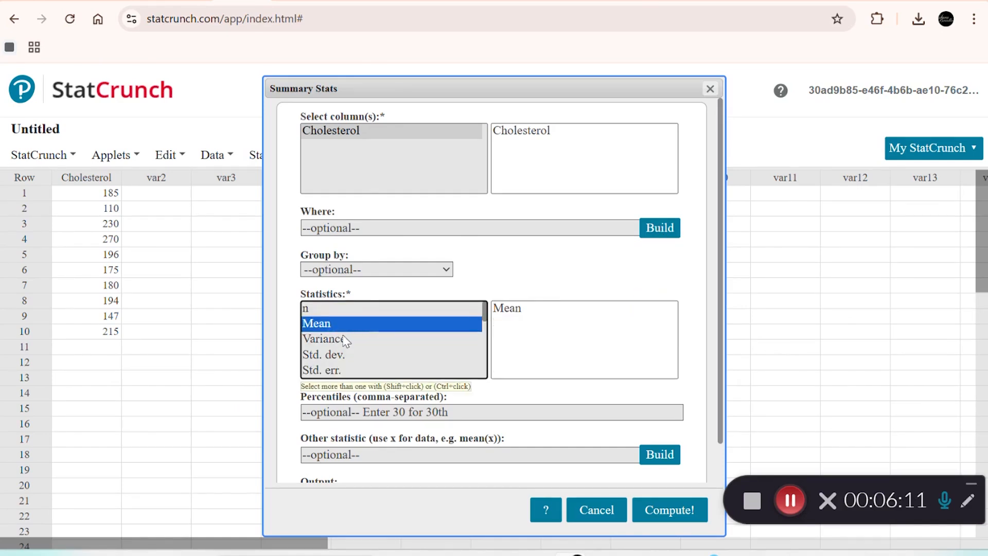
pyautogui.keyDown('shift'); pyautogui.click(343, 341); pyautogui.keyUp('shift')
pyautogui.keyDown('shift'); pyautogui.click(338, 355); pyautogui.keyUp('shift')
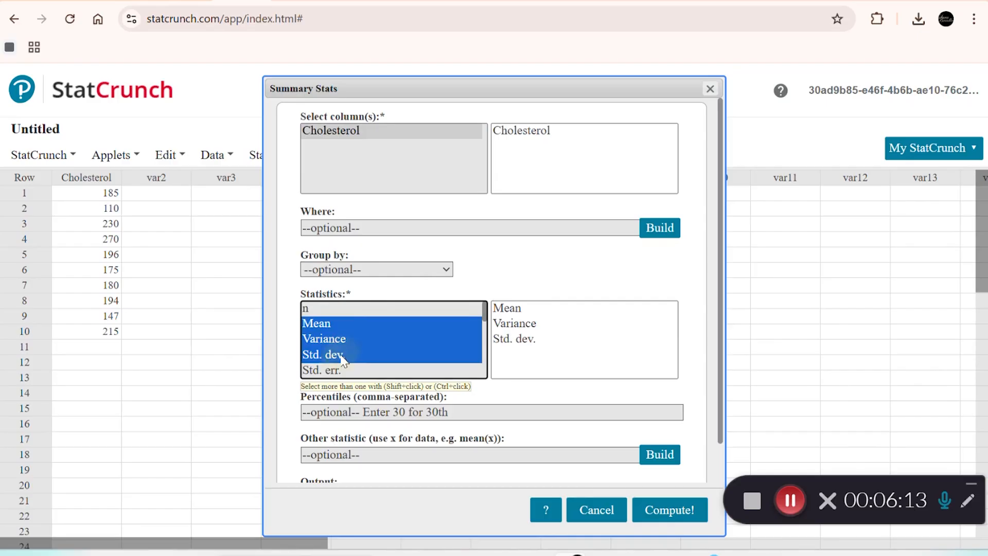
pyautogui.keyDown('shift'); pyautogui.click(339, 371); pyautogui.keyUp('shift')
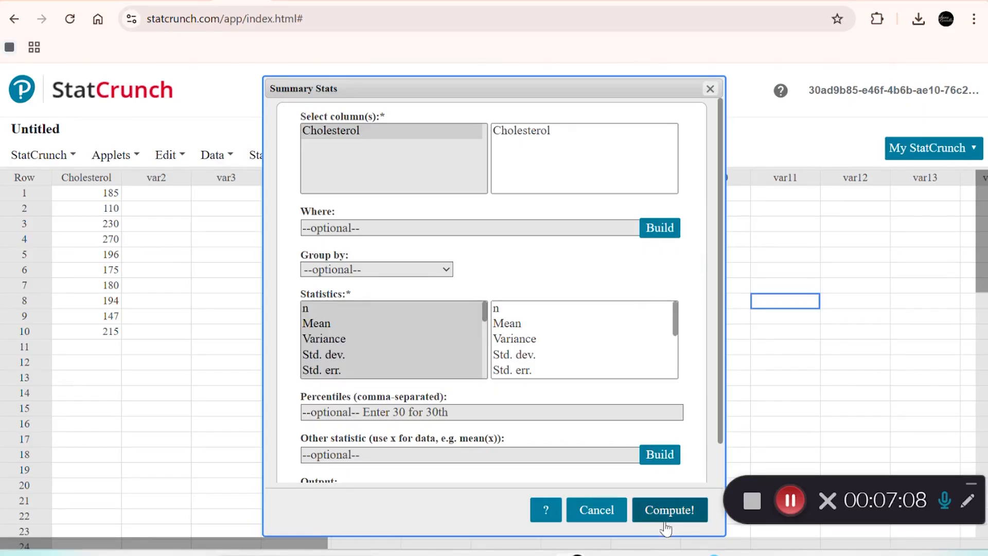
# Compute the Cholesterol summary statistics with the default set of statistics and move the results window closer to the data
pyautogui.click(674, 512)
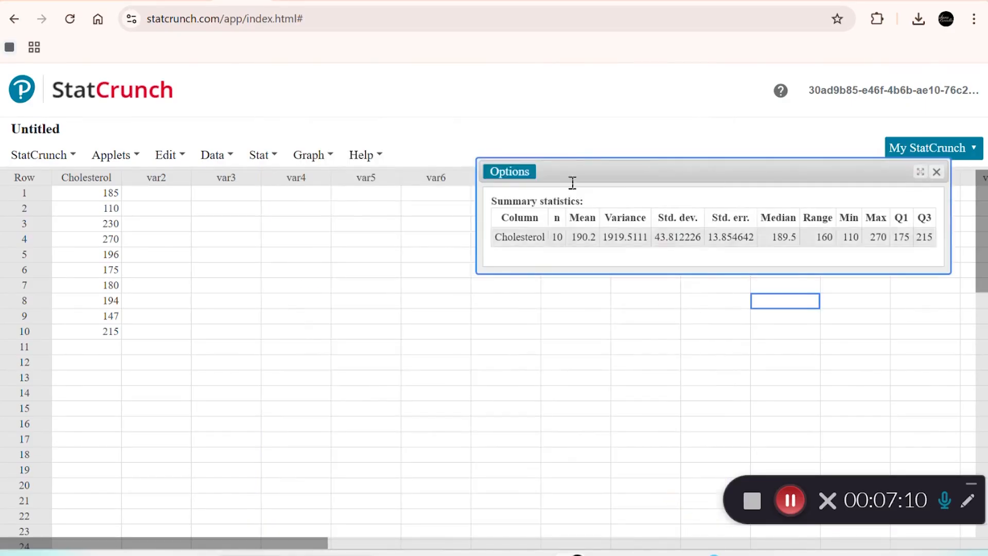
pyautogui.moveTo(613, 180); pyautogui.dragTo(392, 173)
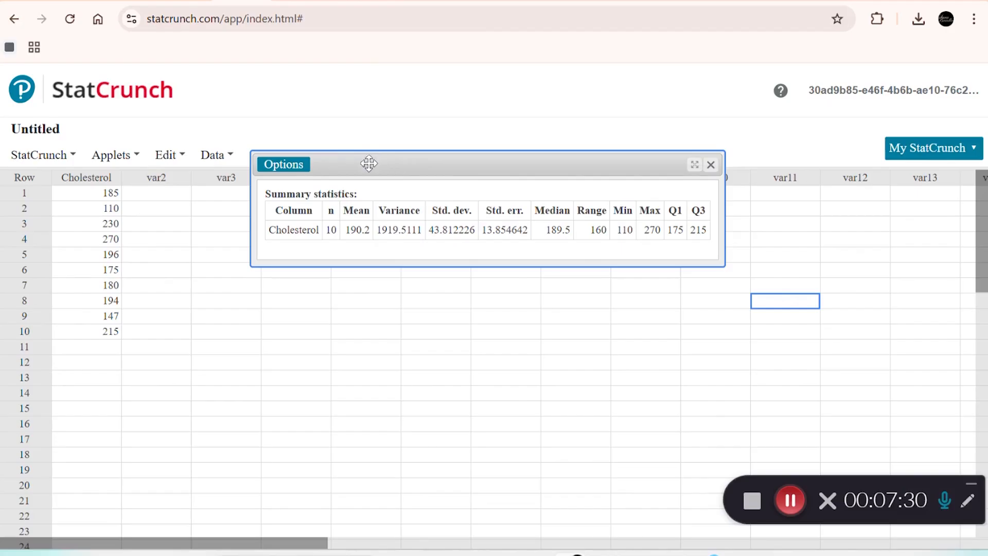
# Save the summary statistics result with the title "Assignment 1 Problem 1 Descriptive Statistics of Cholesterol" and close the results window
pyautogui.click(293, 164)
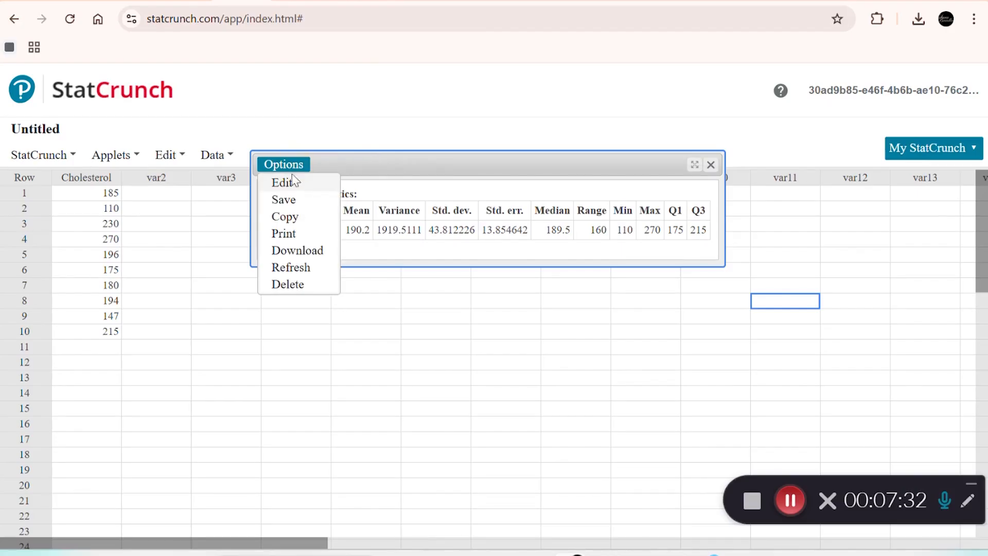
pyautogui.click(289, 202)
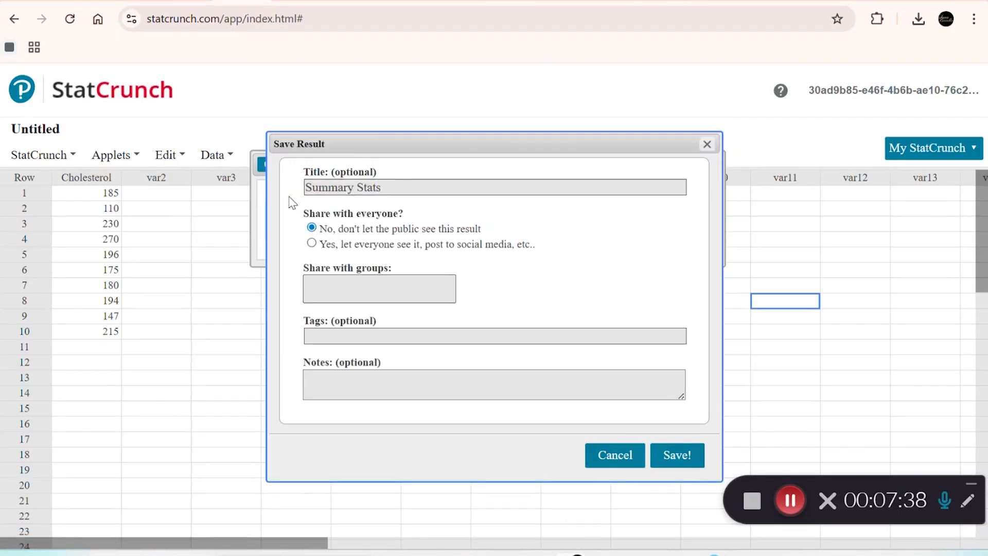
pyautogui.moveTo(415, 192); pyautogui.dragTo(262, 184)
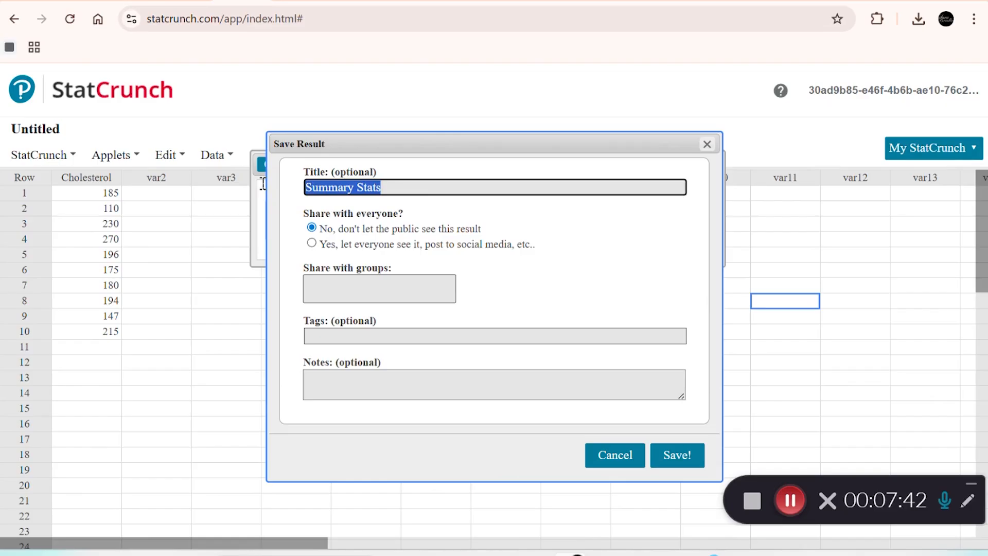
pyautogui.write('Assighment')
pyautogui.press('BackSpace')
pyautogui.press('BackSpace')
pyautogui.press('BackSpace')
pyautogui.press('BackSpace')
pyautogui.press('BackSpace')
pyautogui.write('nment')
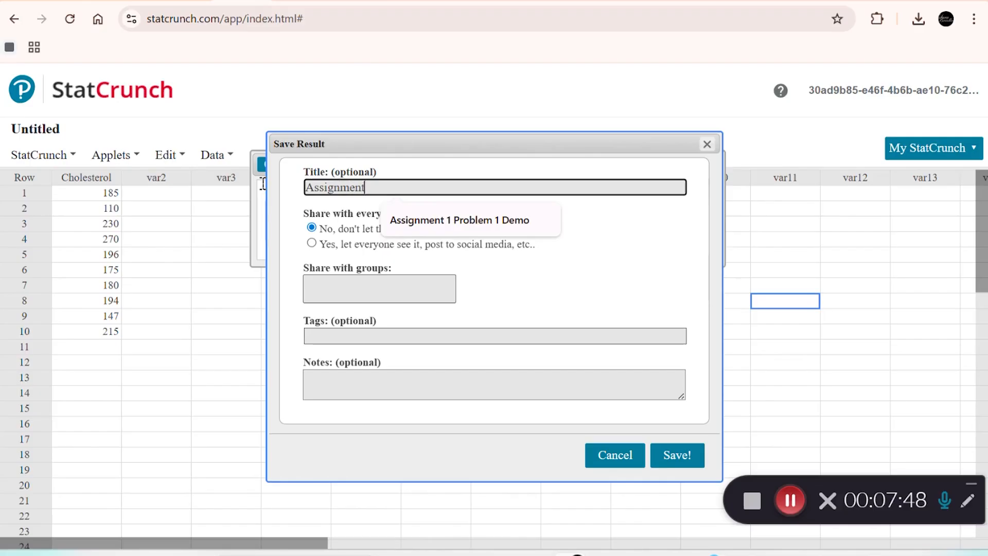
pyautogui.write(' 1 Problem 1')
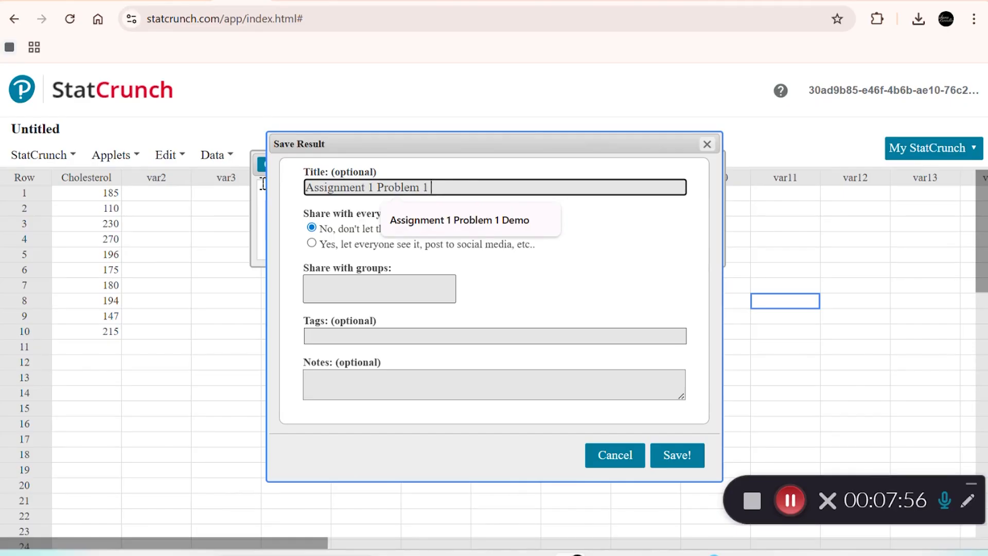
pyautogui.write('Descriptive Stati')
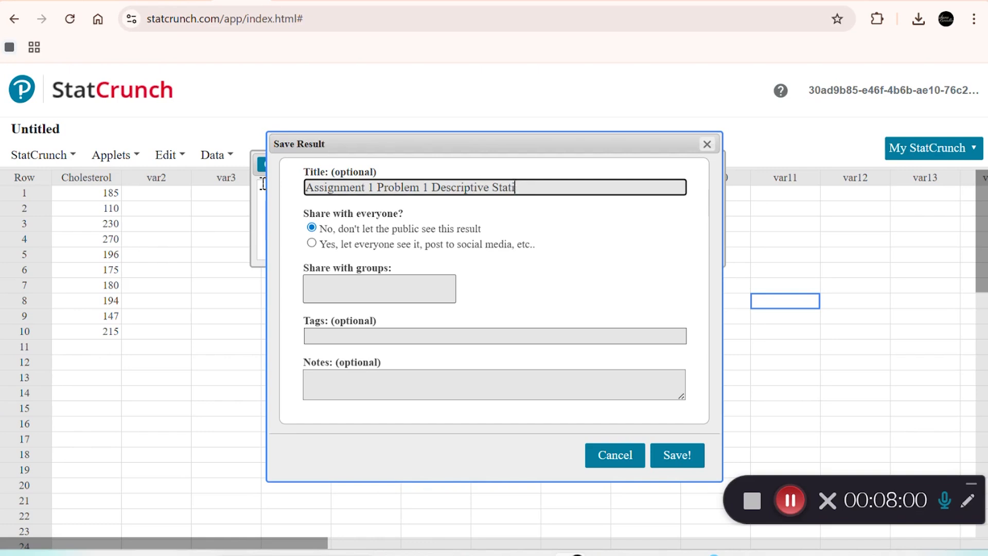
pyautogui.write('stics o')
pyautogui.write('f Cholesterol')
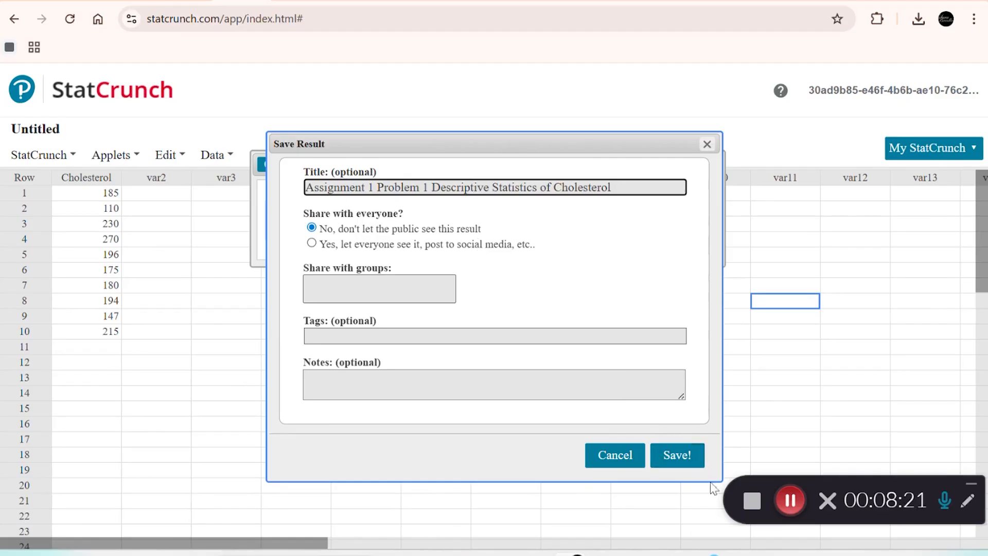
pyautogui.click(699, 455)
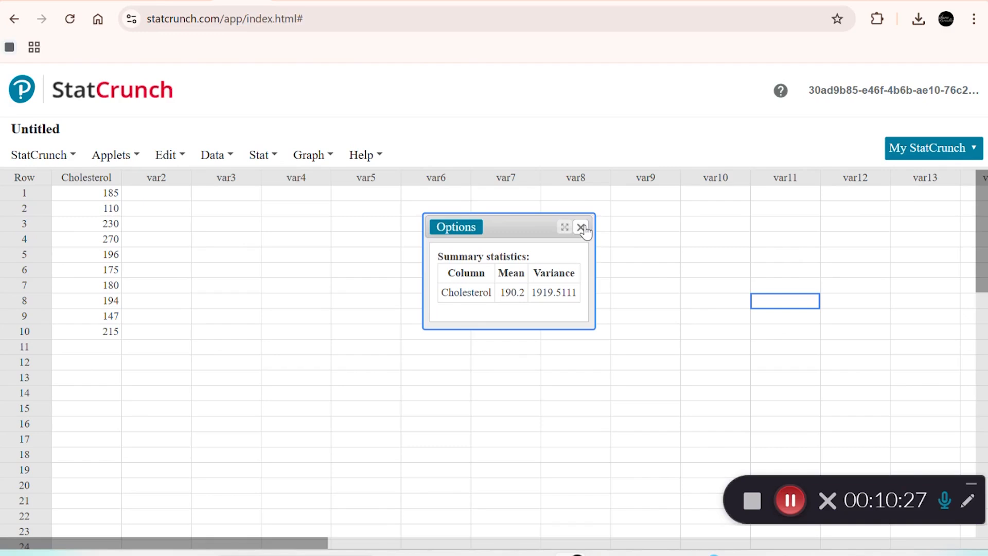
pyautogui.click(582, 228)
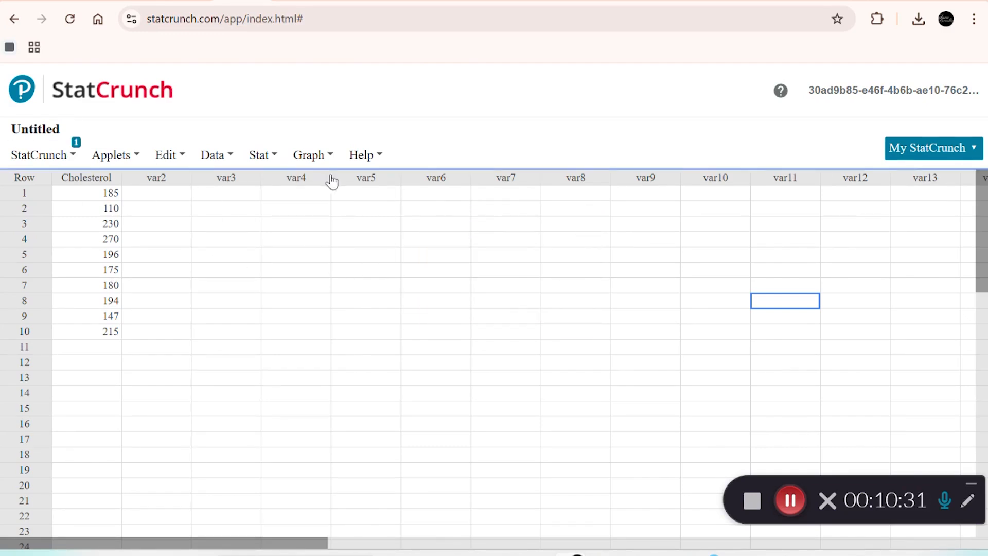
# Set up a boxplot of the Cholesterol column
pyautogui.click(310, 156)
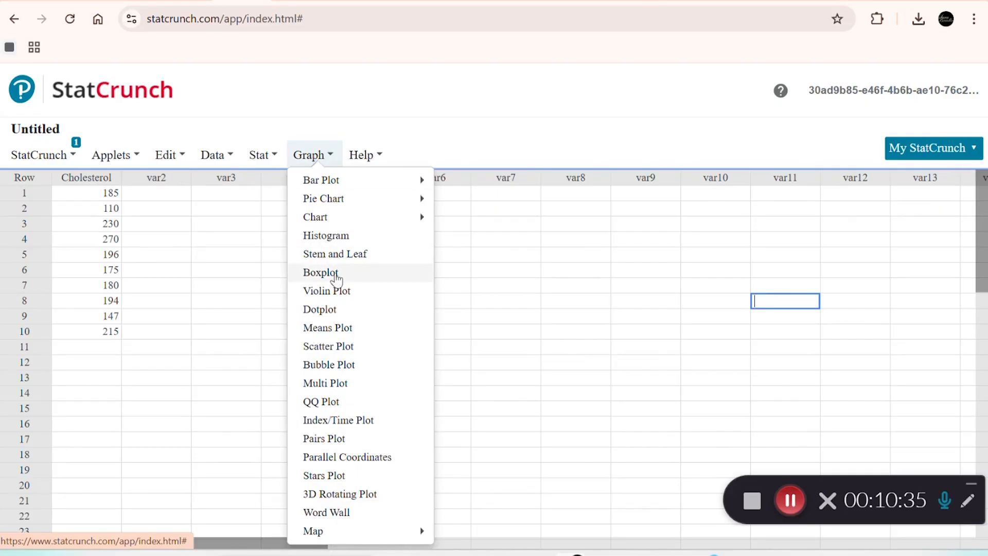
pyautogui.click(336, 273)
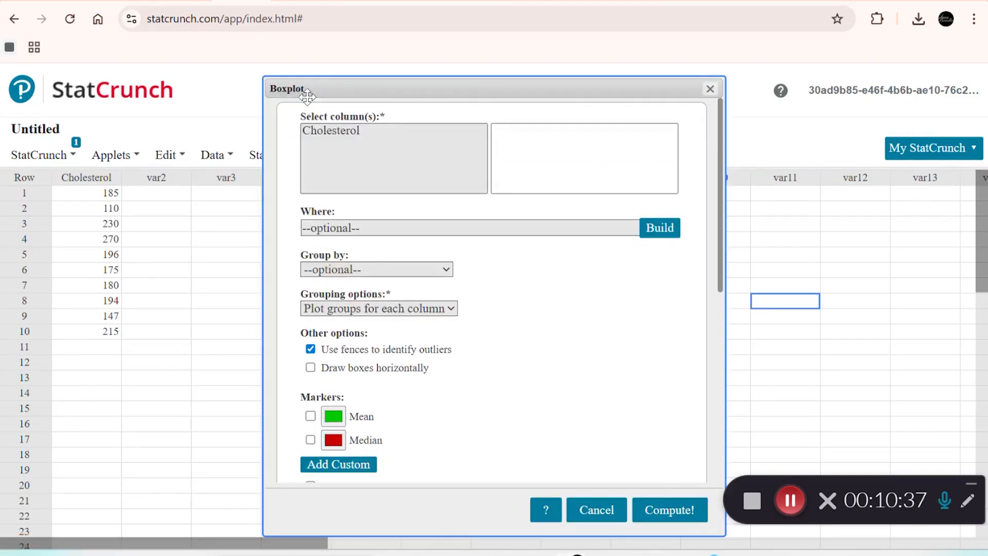
pyautogui.click(312, 135)
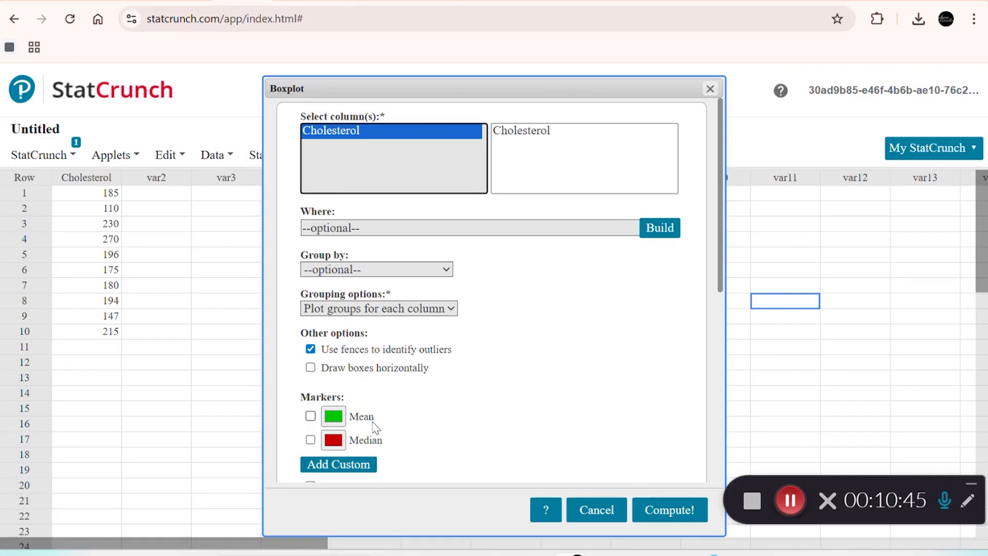
# Title the boxplot "Box Plot of Cholesterol Values (n=10)", compute it, and move the graph window closer to the data
pyautogui.moveTo(722, 263); pyautogui.dragTo(690, 207)
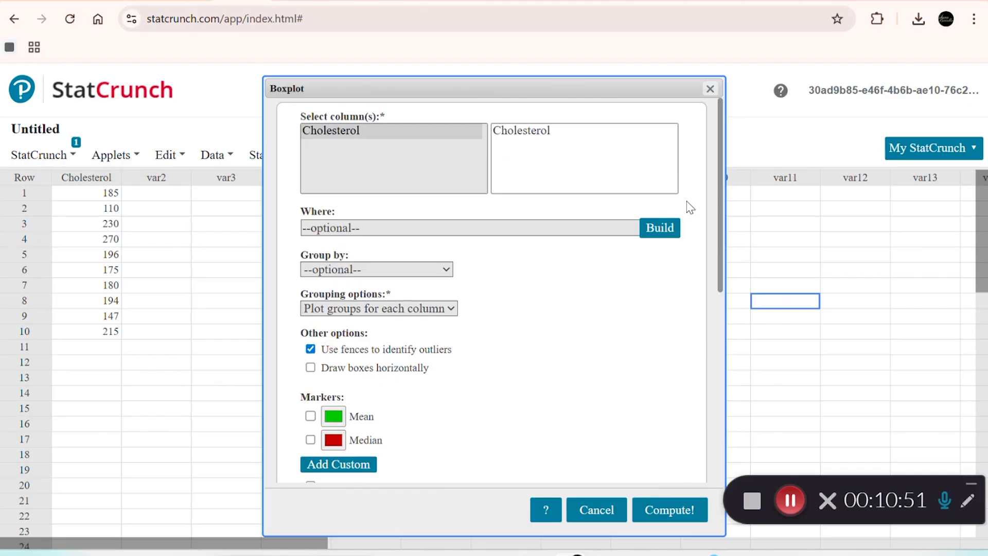
pyautogui.scroll(-1, 695, 268)
pyautogui.scroll(-3, 698, 296)
pyautogui.scroll(-2, 702, 401)
pyautogui.scroll(-1, 702, 417)
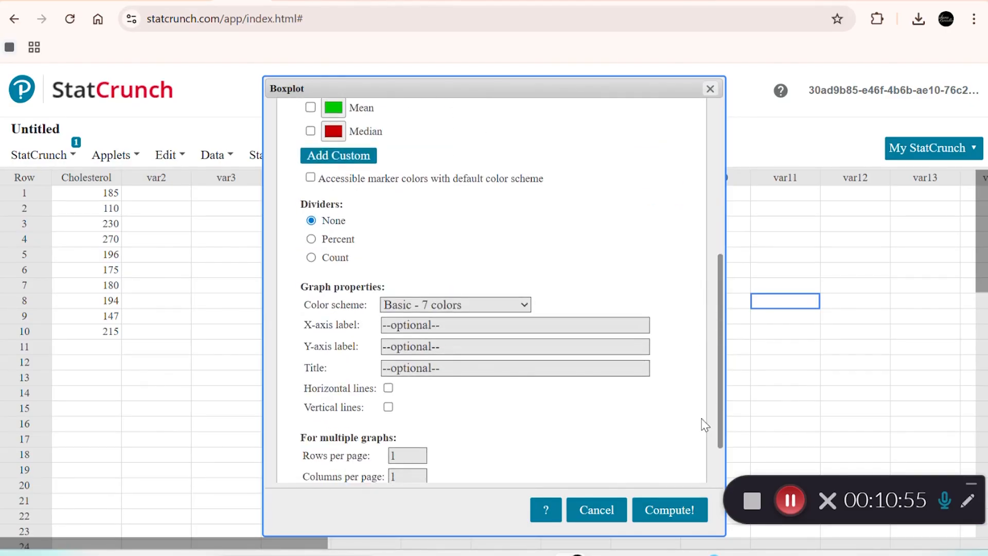
pyautogui.click(494, 370)
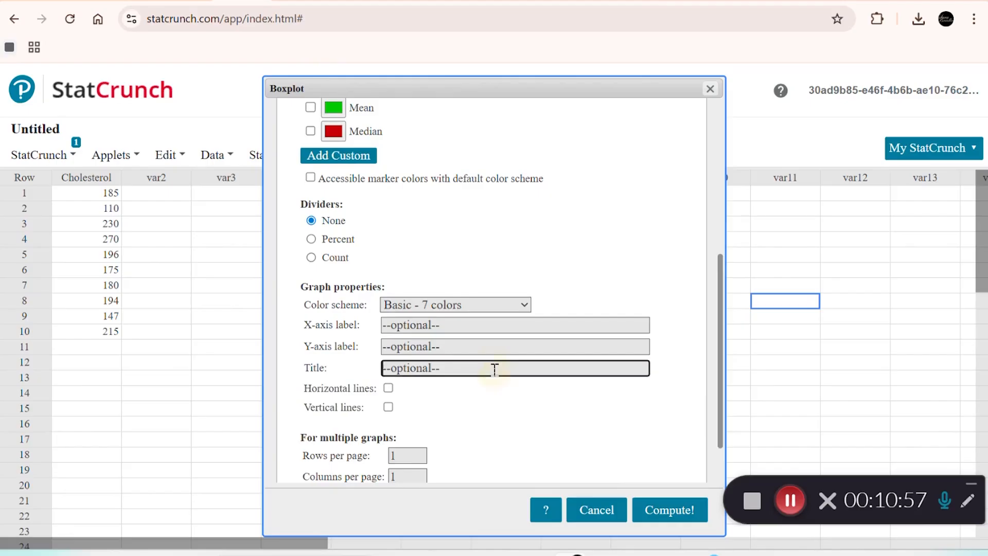
pyautogui.click(464, 370)
pyautogui.write('Chox Plot of Cho')
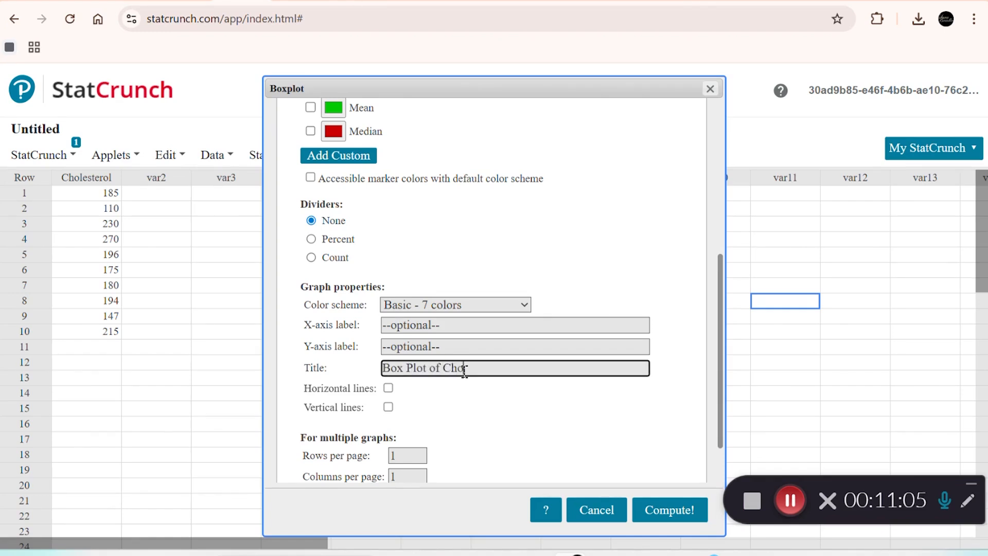
pyautogui.write('lesterol Values (n=10')
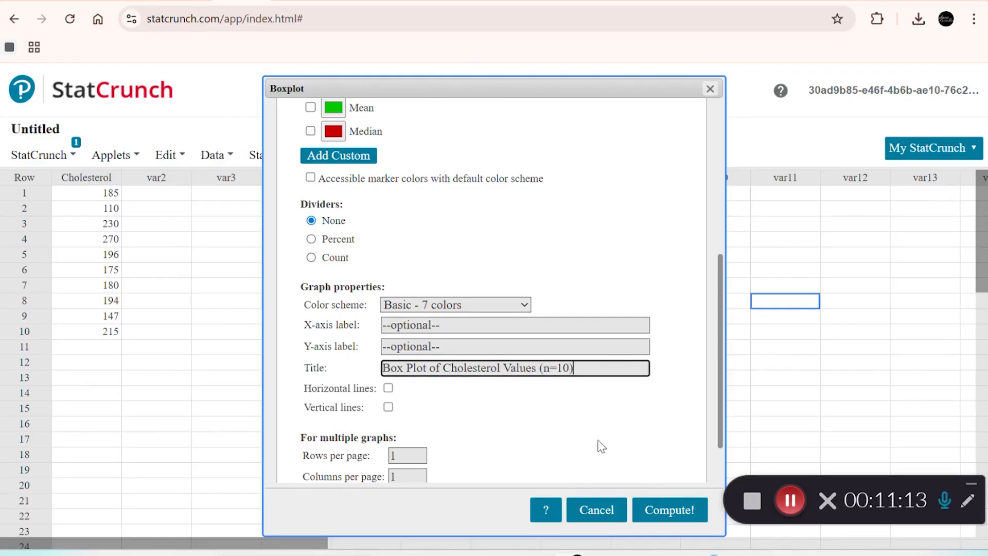
pyautogui.click(672, 515)
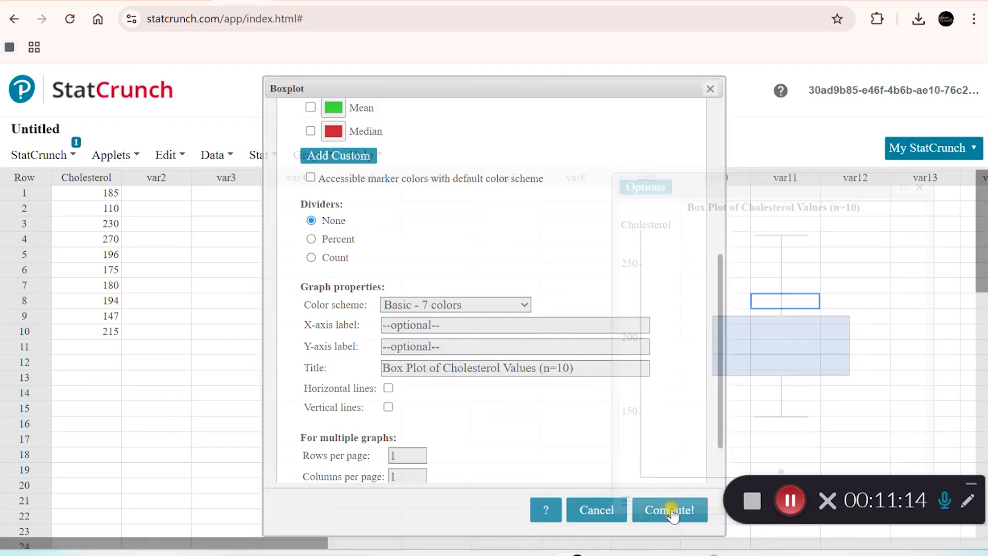
pyautogui.moveTo(773, 178); pyautogui.dragTo(479, 148)
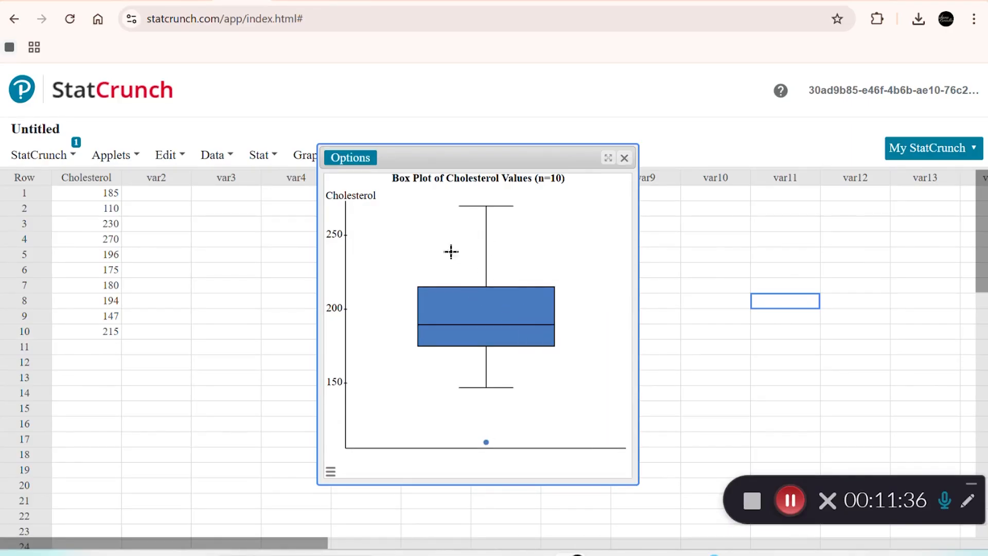
# Save the boxplot result with the title "Assignment 1 Problem 1 Box Plot of Cholesterol"
pyautogui.click(349, 160)
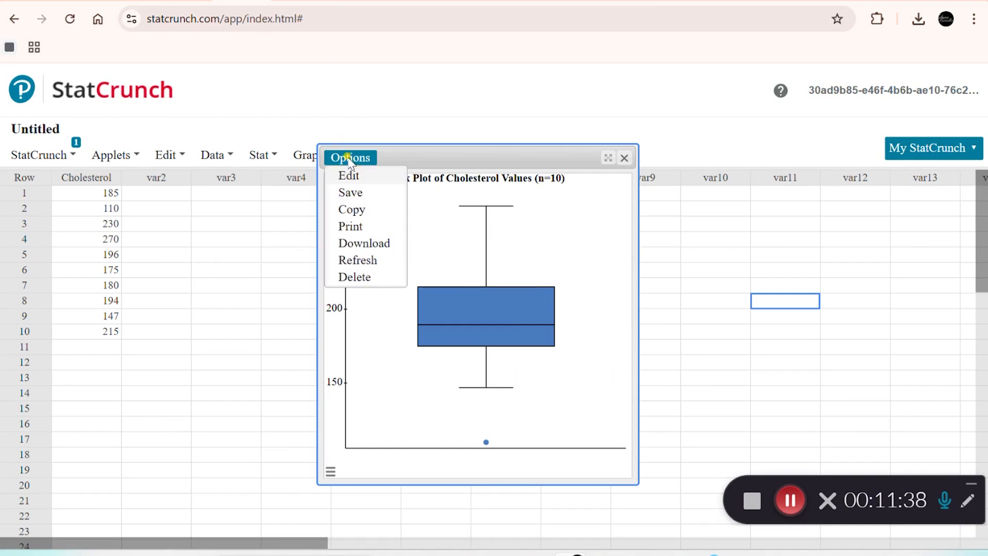
pyautogui.click(348, 194)
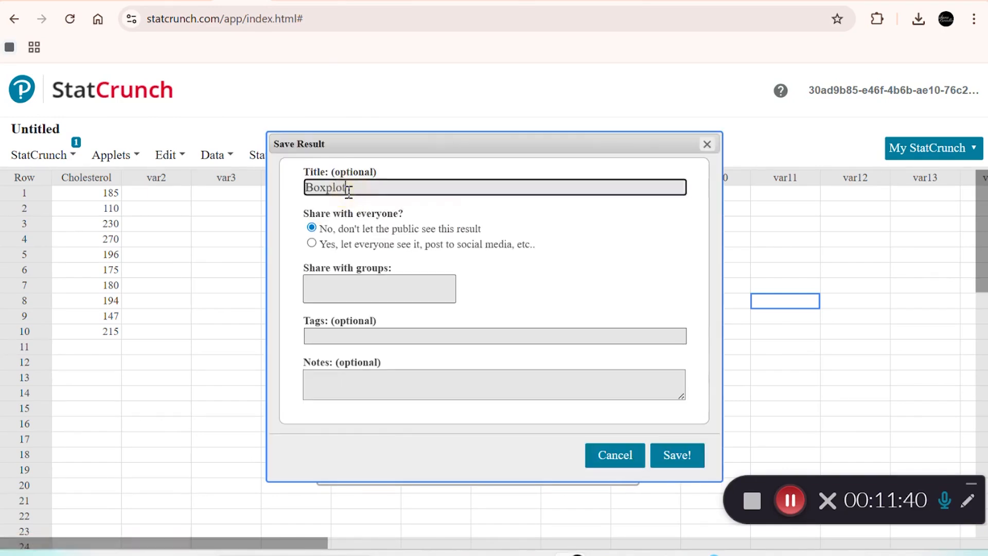
pyautogui.click(398, 193)
pyautogui.moveTo(359, 187); pyautogui.dragTo(284, 196)
pyautogui.write('Assig')
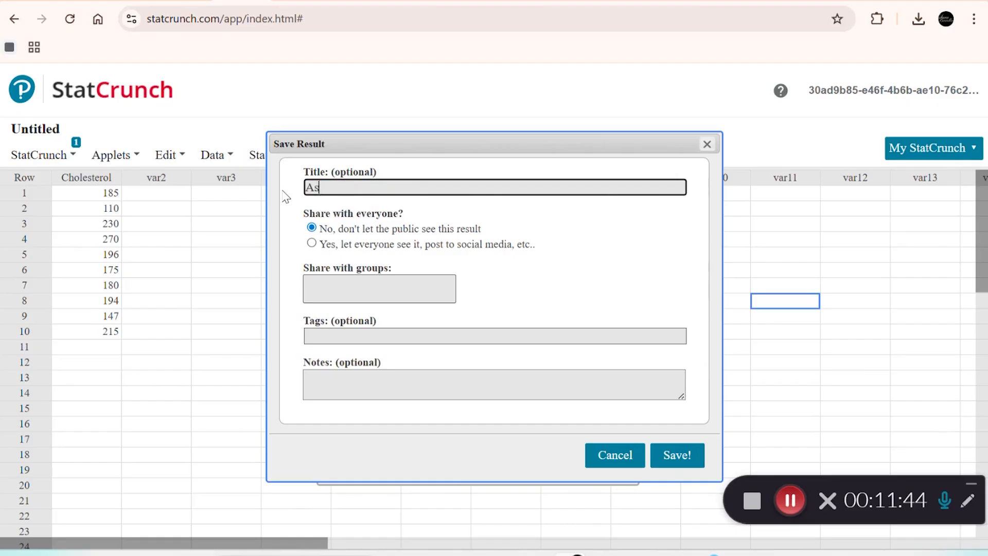
pyautogui.write('hment 1')
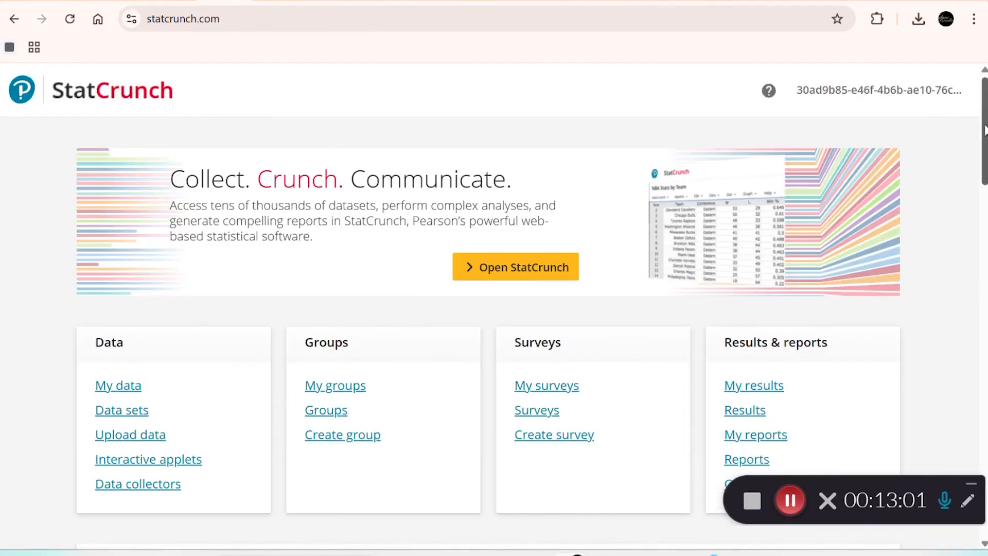
# Create a report named "Assignment 1" followed by the instructor's title and surname, and proceed to adding its content
pyautogui.scroll(-5, 981, 129)
pyautogui.scroll(5, 977, 129)
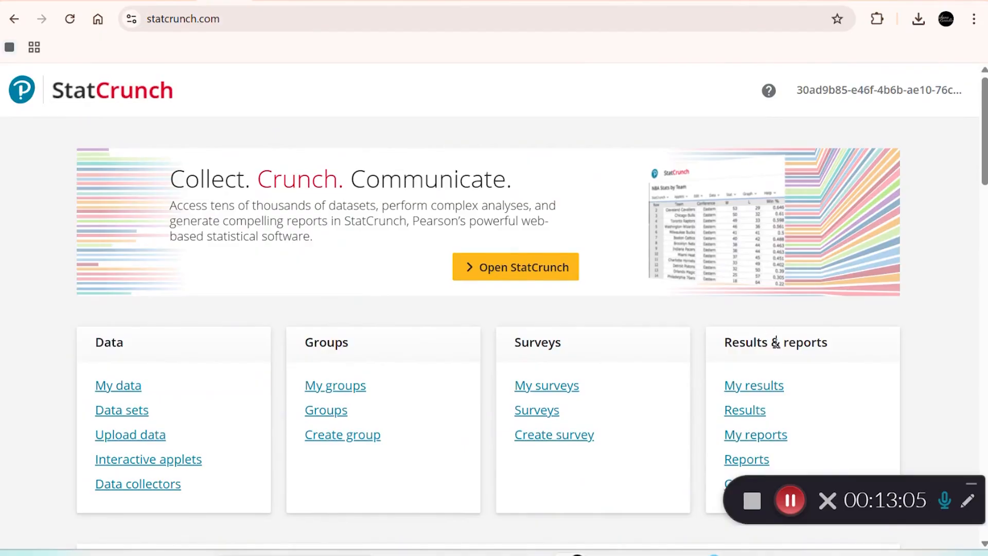
pyautogui.scroll(-2, 980, 183)
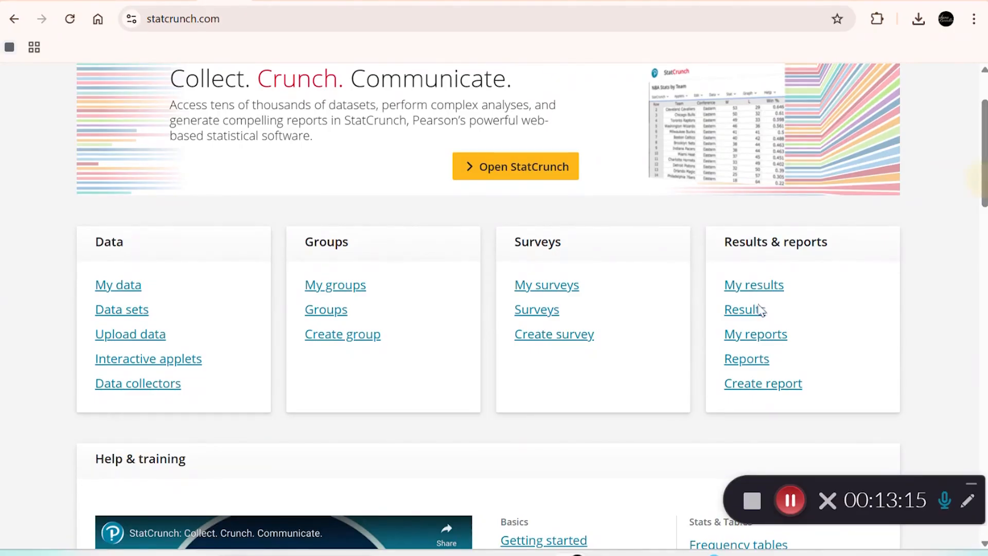
pyautogui.click(745, 390)
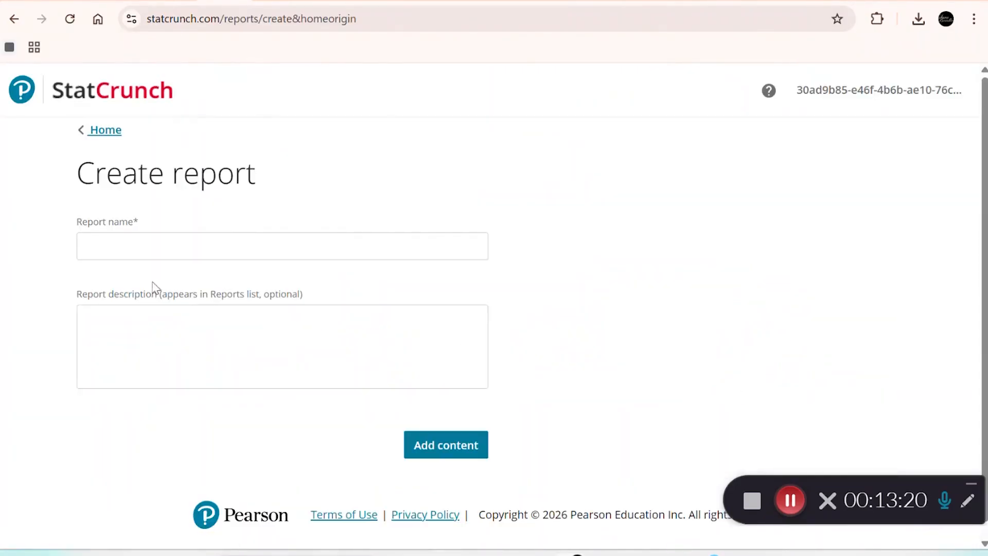
pyautogui.click(125, 252)
pyautogui.write('Assignment ')
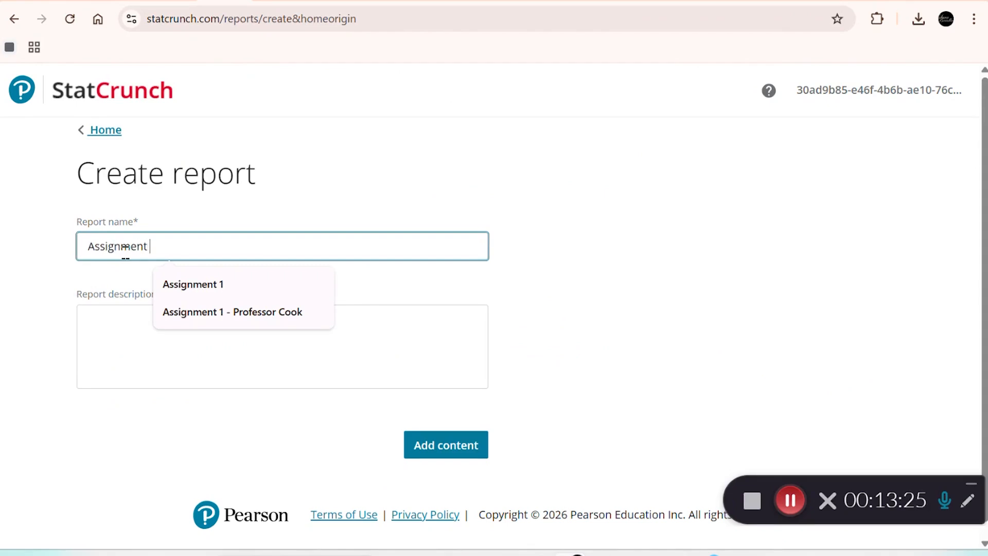
pyautogui.write('1')
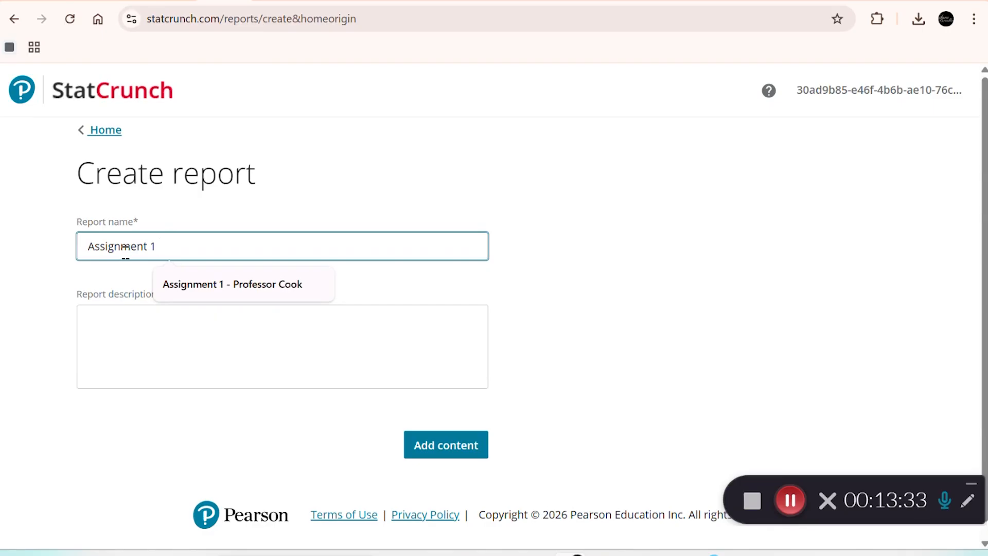
pyautogui.write('Sa')
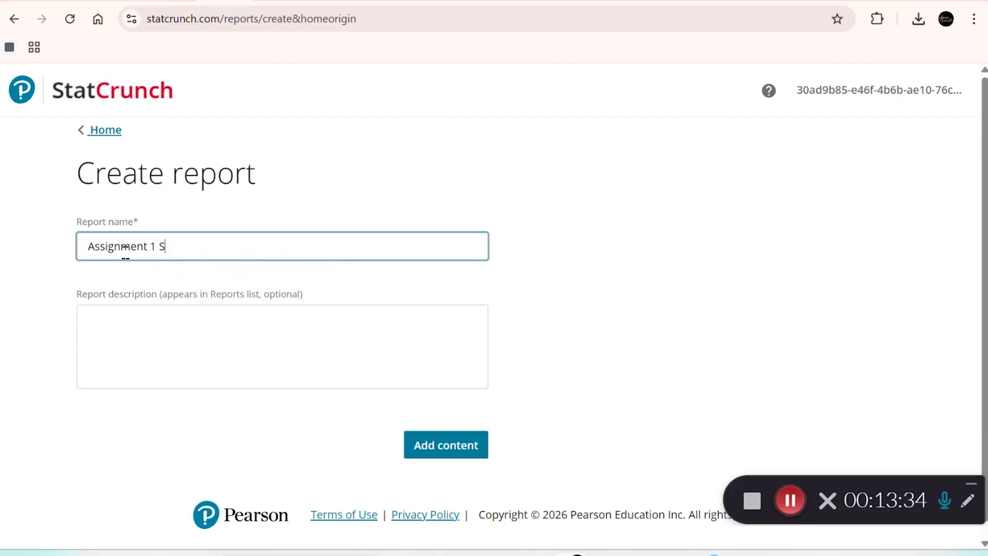
pyautogui.press('BackSpace')
pyautogui.write('Dr. Cook')
pyautogui.click(446, 452)
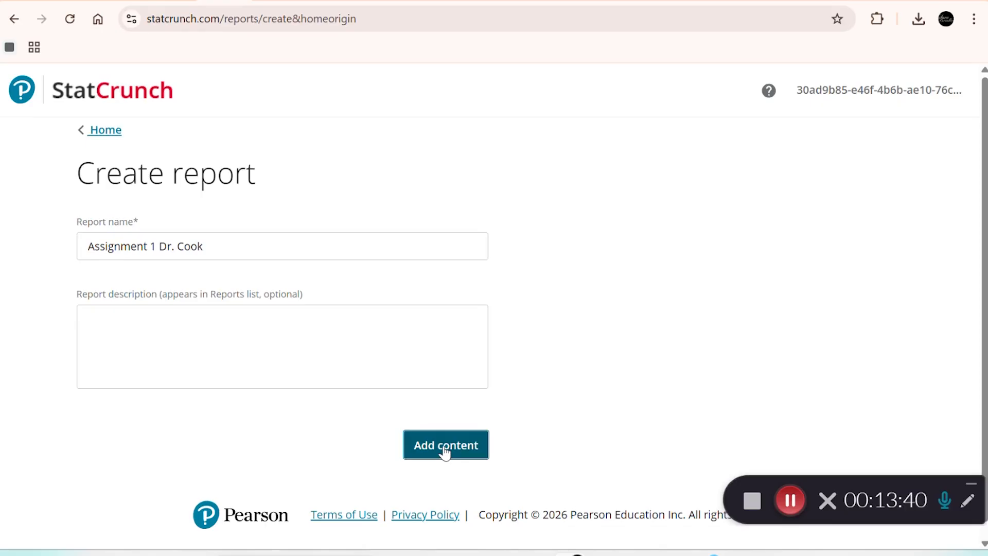
pyautogui.click(446, 449)
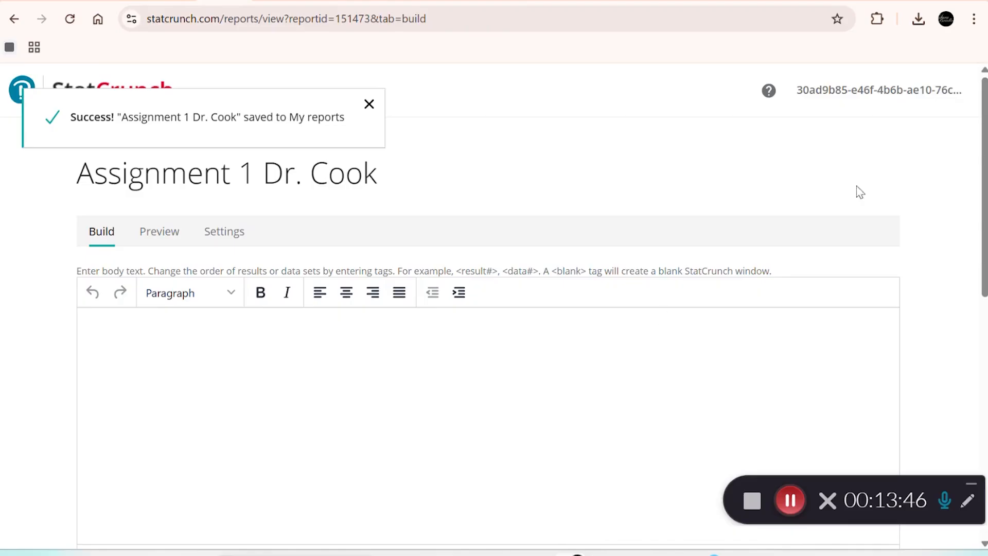
# Enter the heading "Interpretation of Results" in the report's body text
pyautogui.scroll(-3, 985, 123)
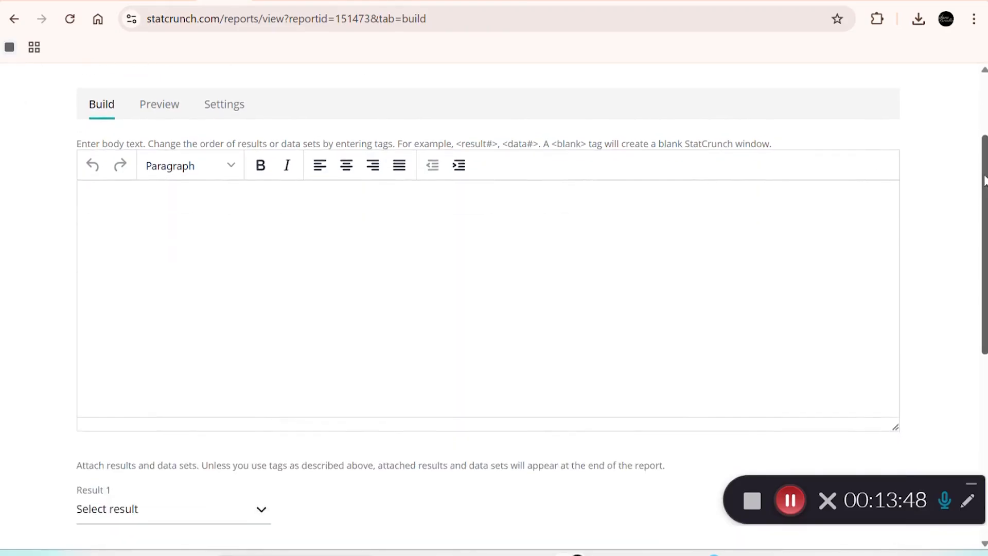
pyautogui.scroll(3, 984, 123)
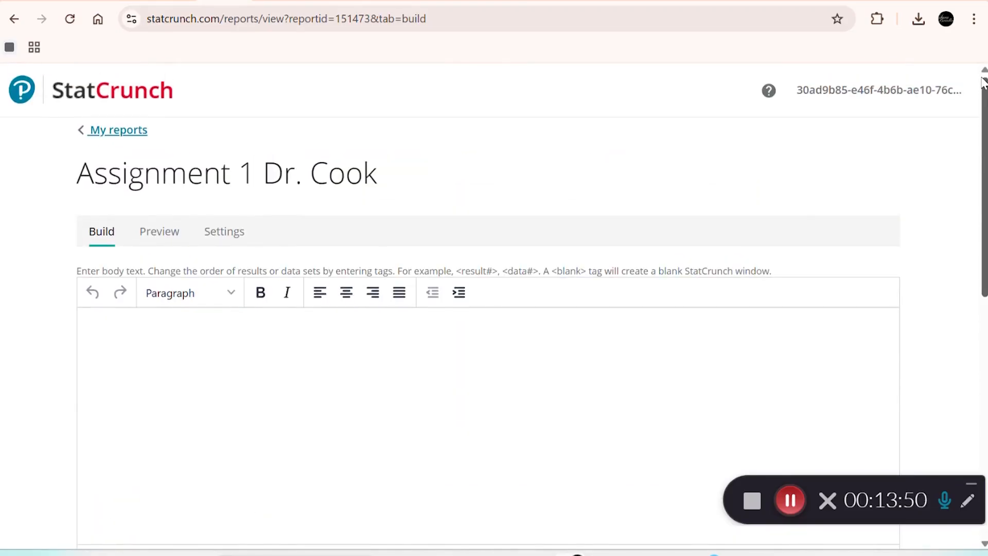
pyautogui.moveTo(983, 82); pyautogui.dragTo(984, 190)
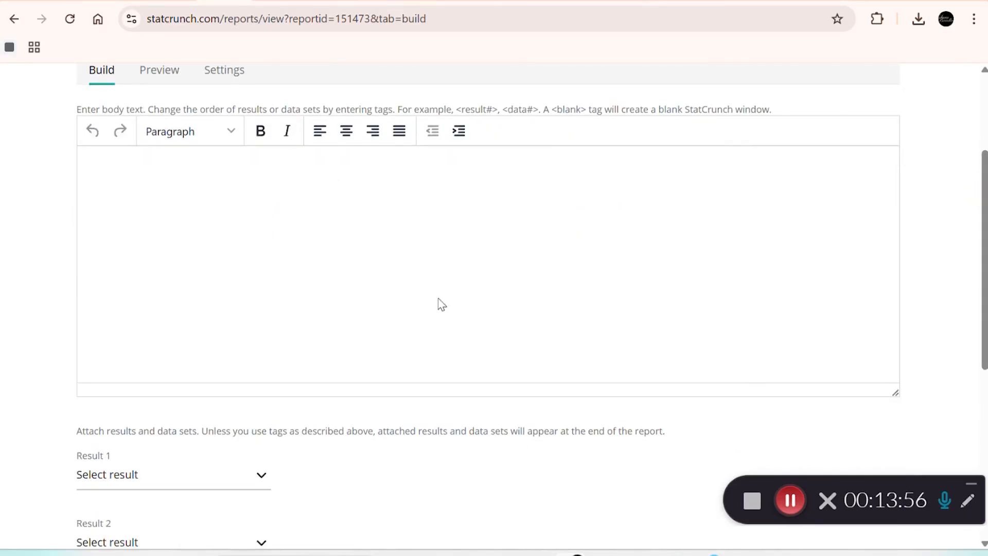
pyautogui.click(132, 183)
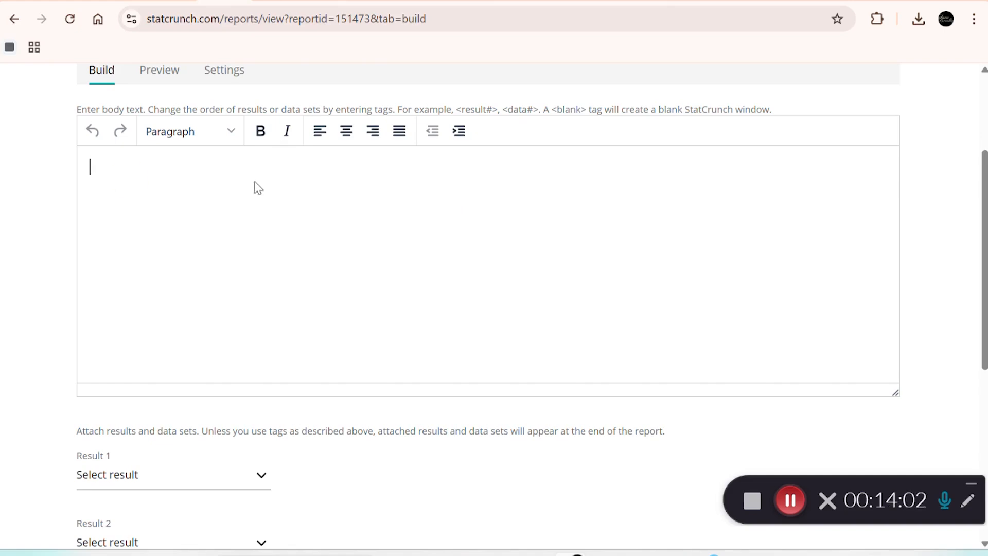
pyautogui.press('BackSpace')
pyautogui.press('BackSpace')
pyautogui.write('Interprett')
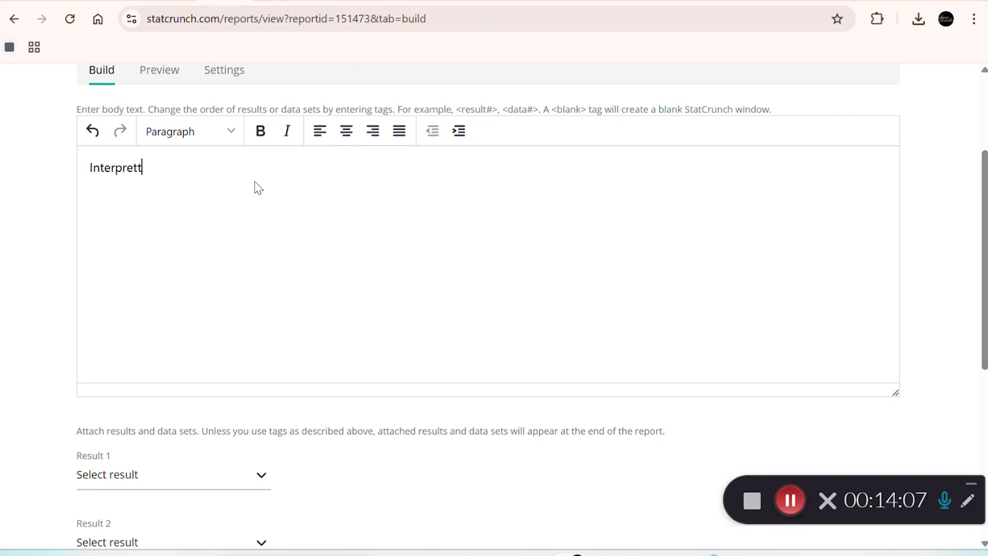
pyautogui.press('BackSpace')
pyautogui.write('ation of Results')
# Make the "Interpretation of Results" heading bold and add a bold line "Problem 1." below it
pyautogui.moveTo(222, 168); pyautogui.dragTo(92, 166)
pyautogui.click(260, 135)
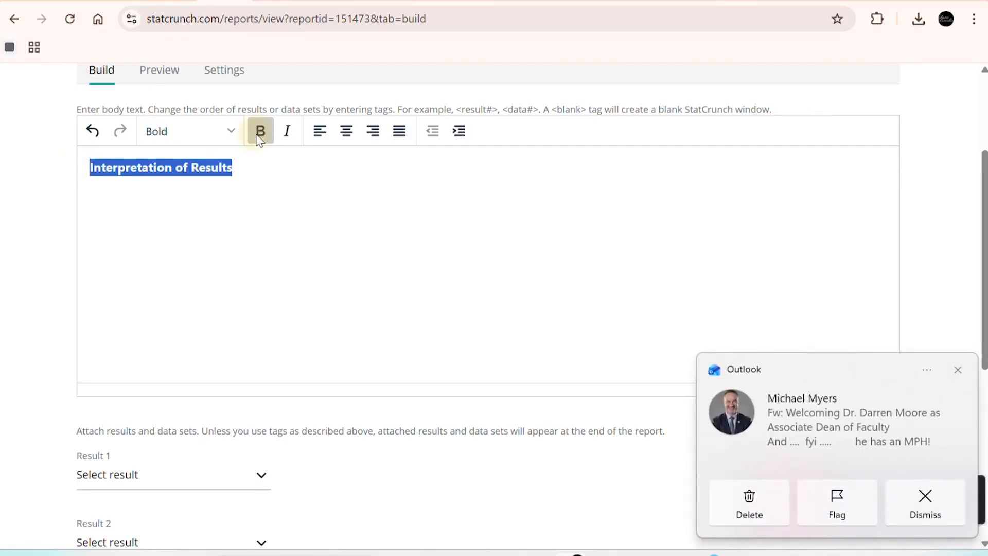
pyautogui.click(213, 221)
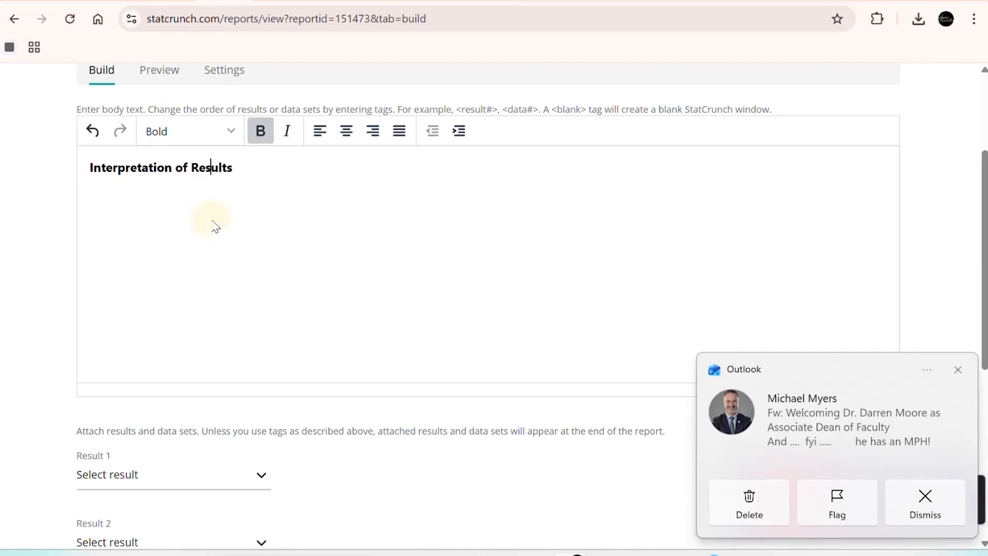
pyautogui.click(264, 165)
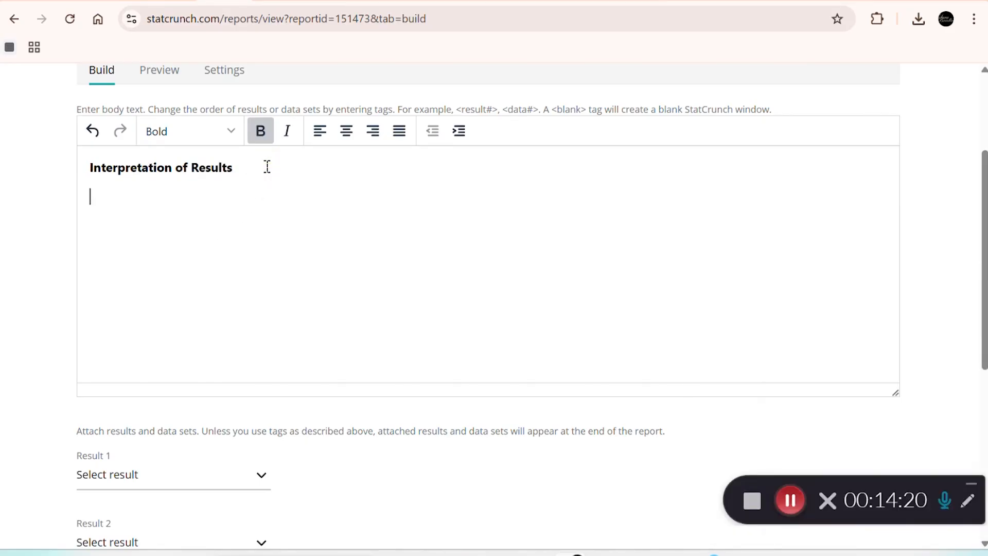
pyautogui.write('Problem 1.')
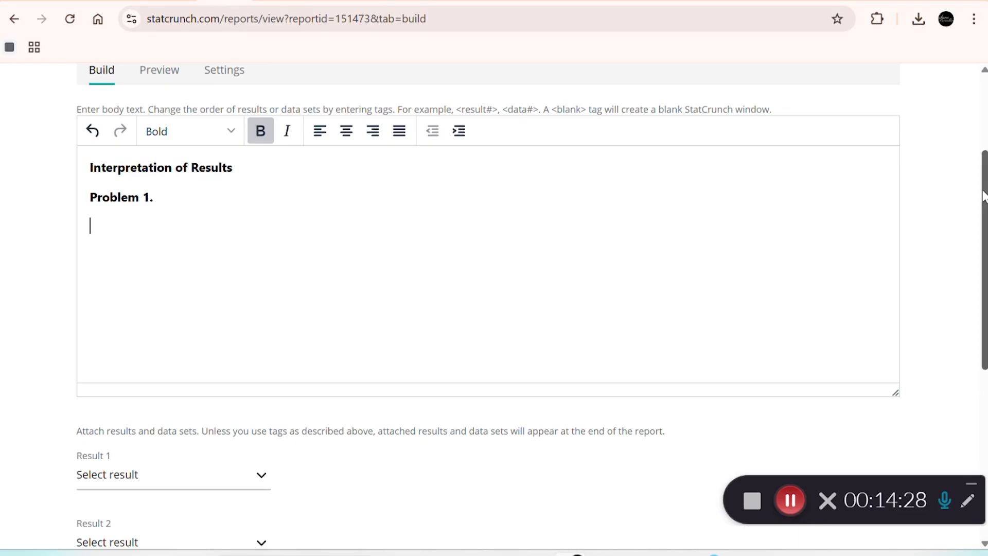
# Attach "Assignment 1 Problem 1 Descriptive Statistics of Cholesterol" to the report as Result 1
pyautogui.moveTo(983, 195); pyautogui.dragTo(985, 245)
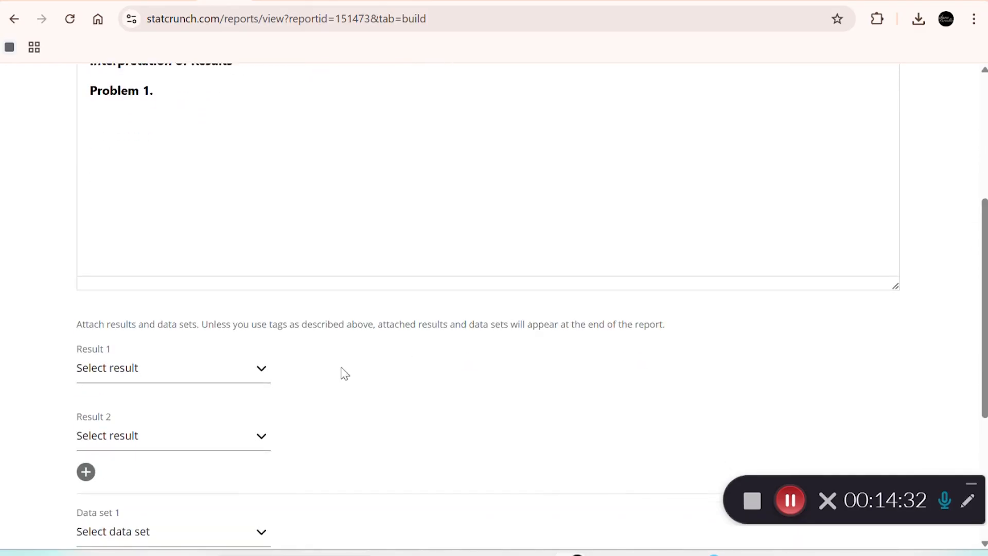
pyautogui.click(265, 374)
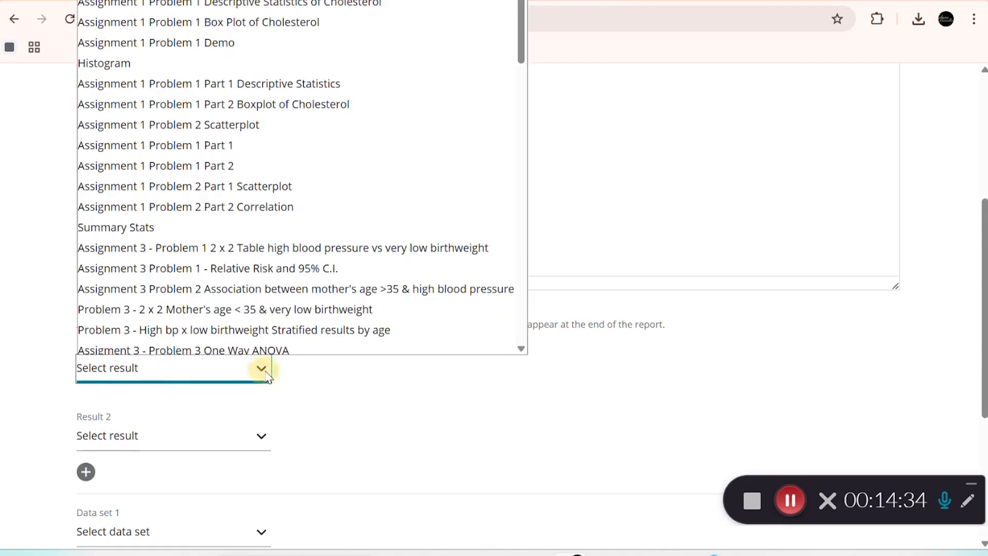
pyautogui.click(260, 5)
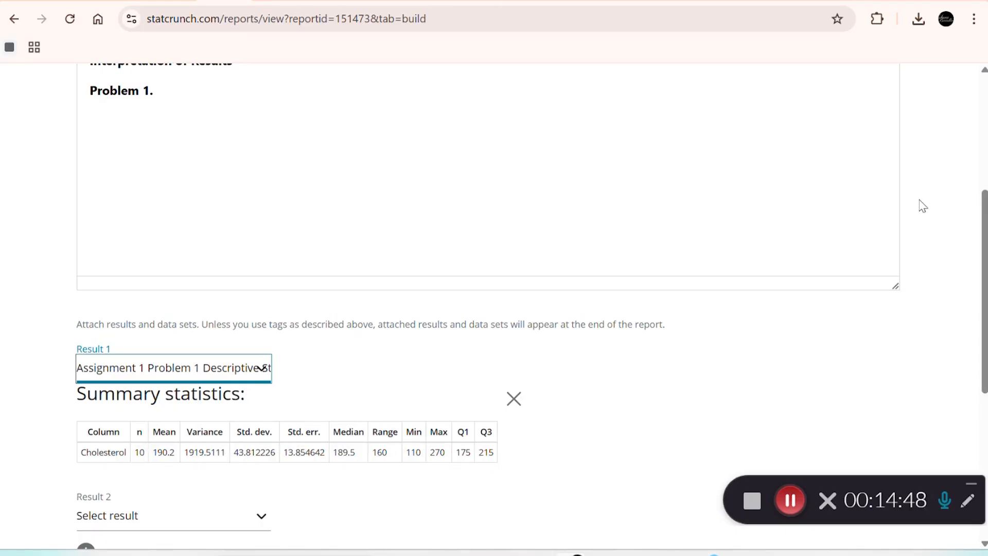
pyautogui.scroll(-4, 983, 211)
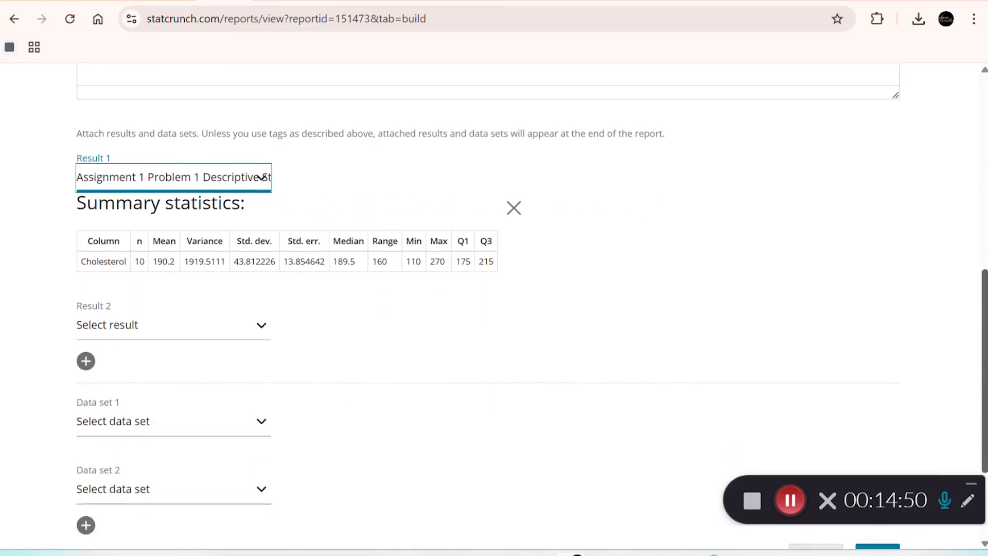
# Attach "Assignment 1 Problem 1 Box Plot of Cholesterol" to the report as Result 2
pyautogui.click(262, 326)
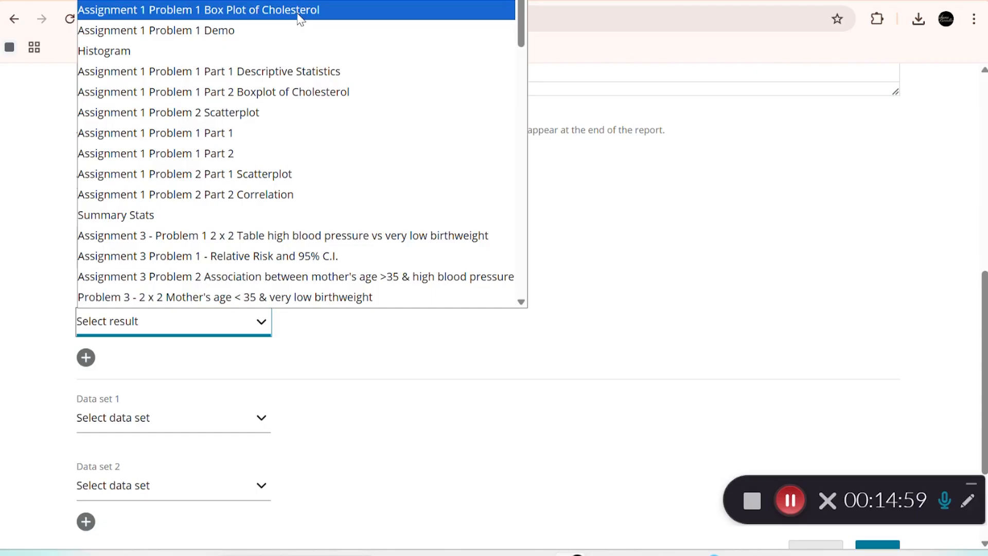
pyautogui.click(298, 11)
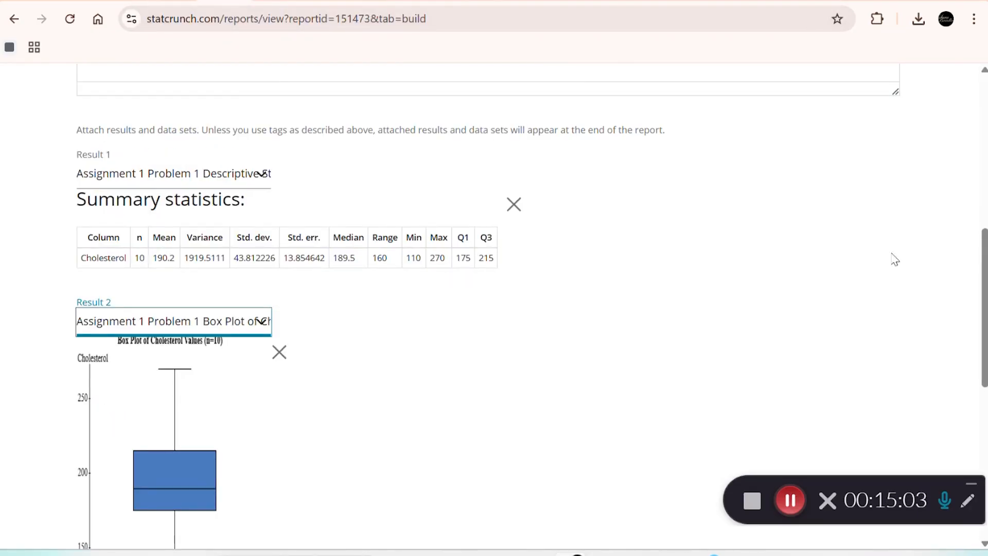
pyautogui.moveTo(983, 247); pyautogui.dragTo(984, 281)
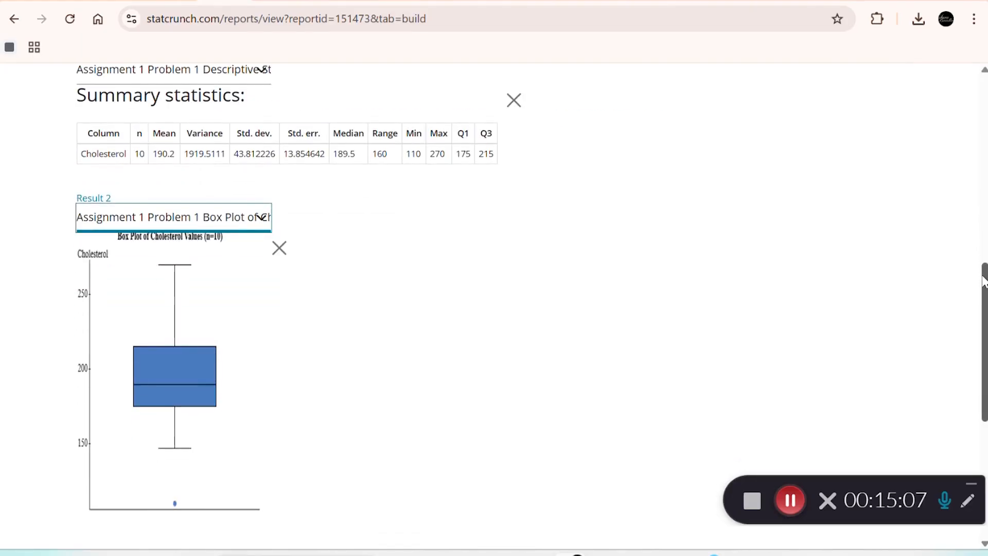
pyautogui.moveTo(983, 282); pyautogui.dragTo(959, 186)
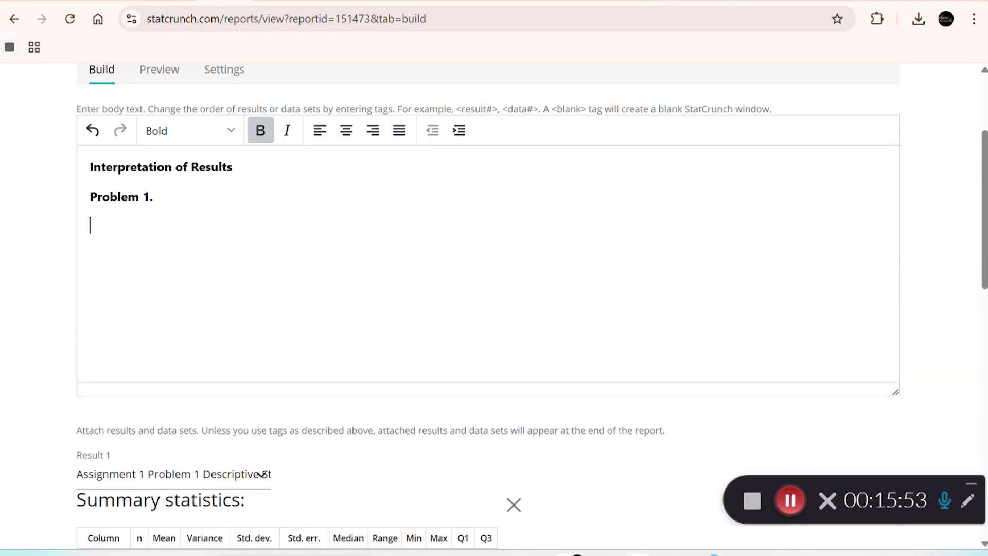
# Switch to the Word assignment document and review Problem 1's "Interpreting results" instructions, moving the document window aside to uncover the report
pyautogui.moveTo(638, 554)
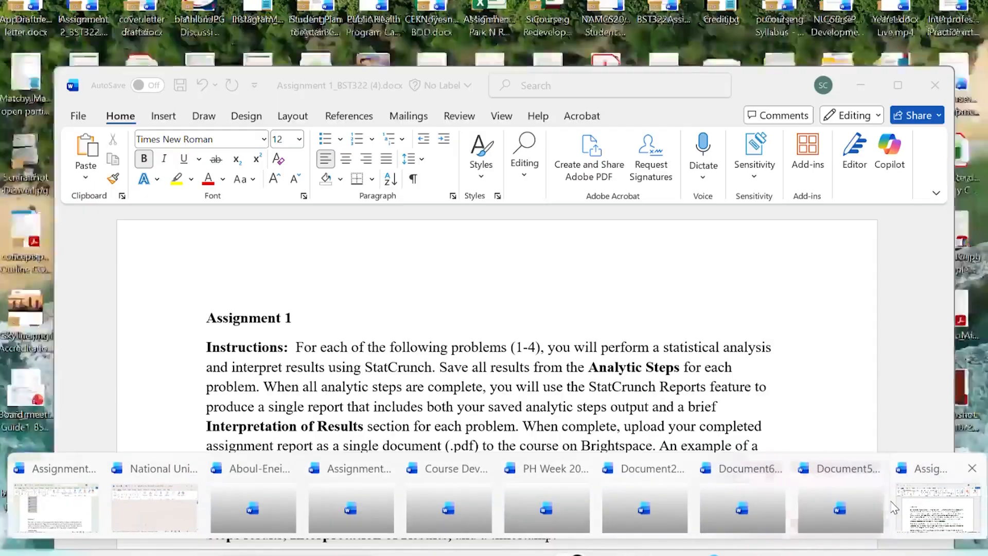
pyautogui.click(898, 507)
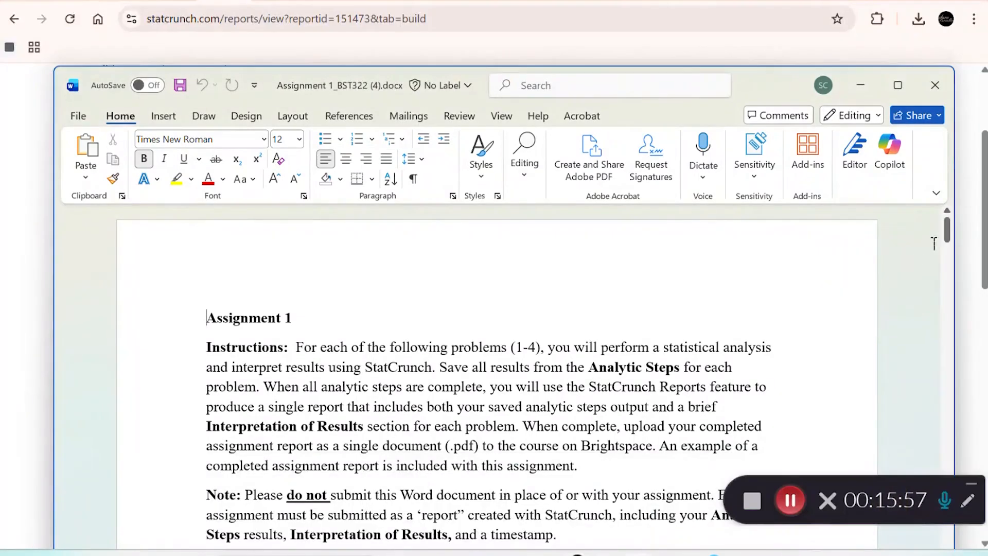
pyautogui.moveTo(947, 233); pyautogui.dragTo(947, 278)
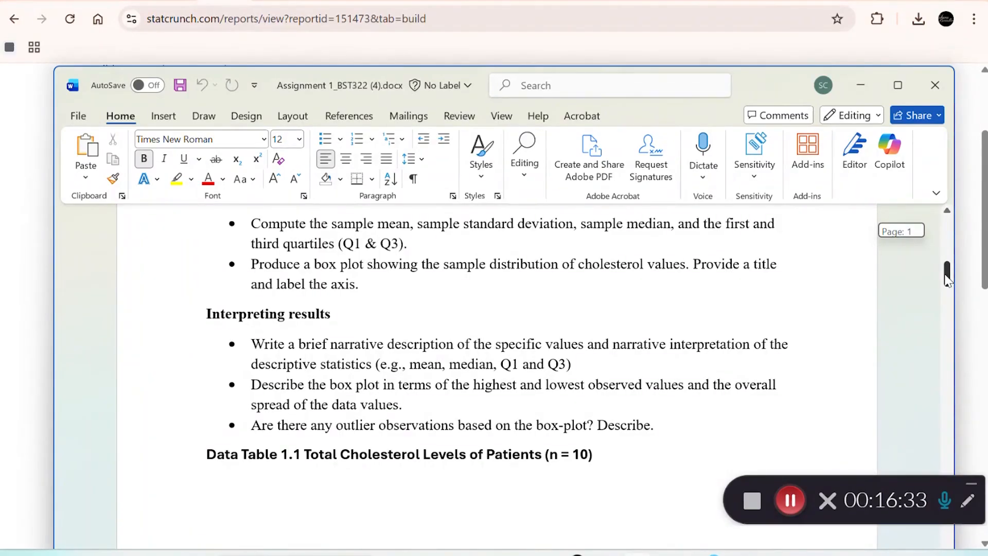
pyautogui.moveTo(252, 342); pyautogui.dragTo(779, 433)
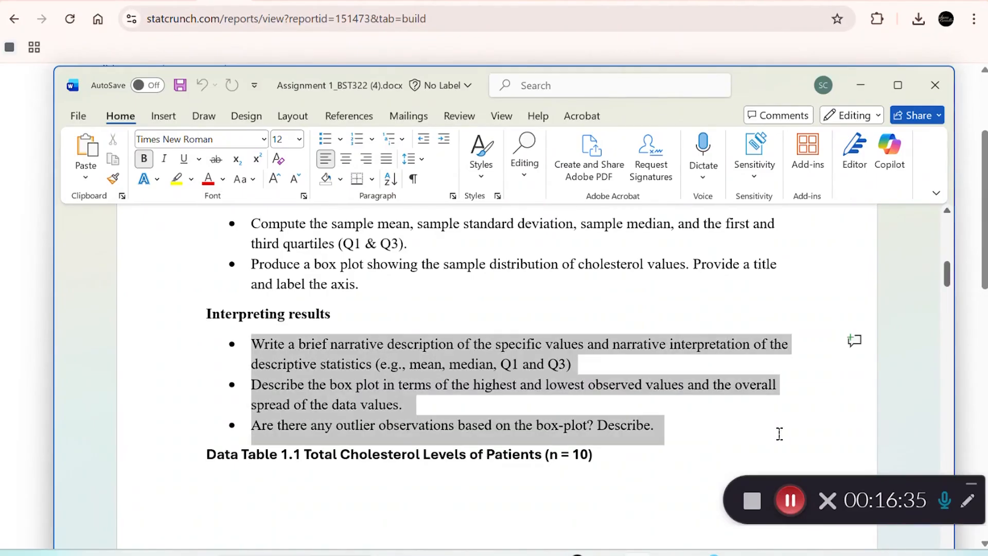
pyautogui.rightClick(468, 363)
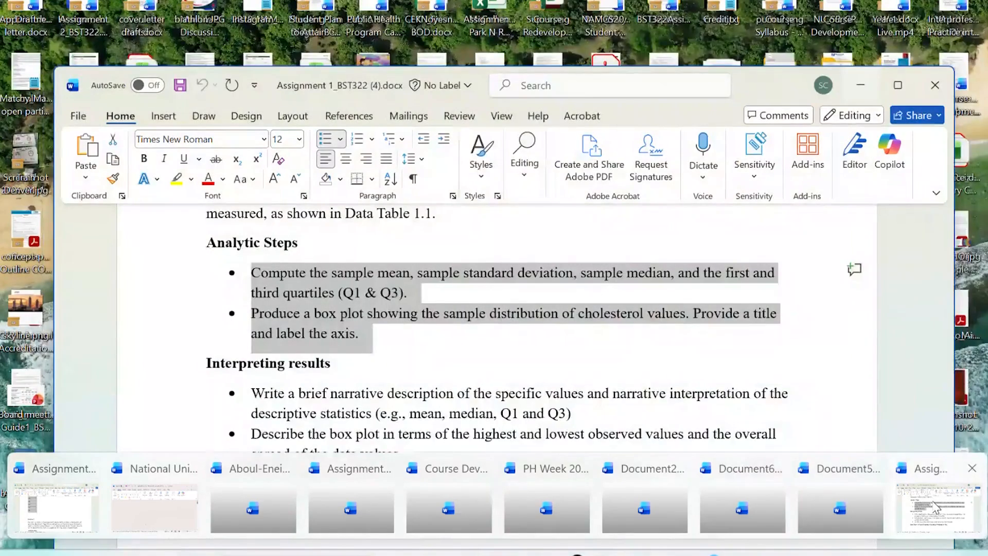
pyautogui.click(935, 508)
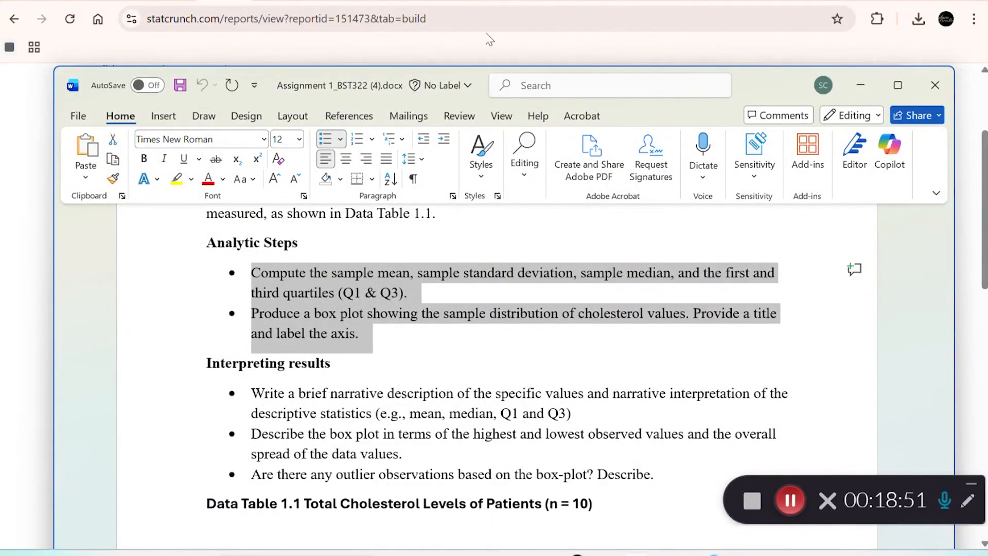
pyautogui.moveTo(752, 84); pyautogui.dragTo(980, 19)
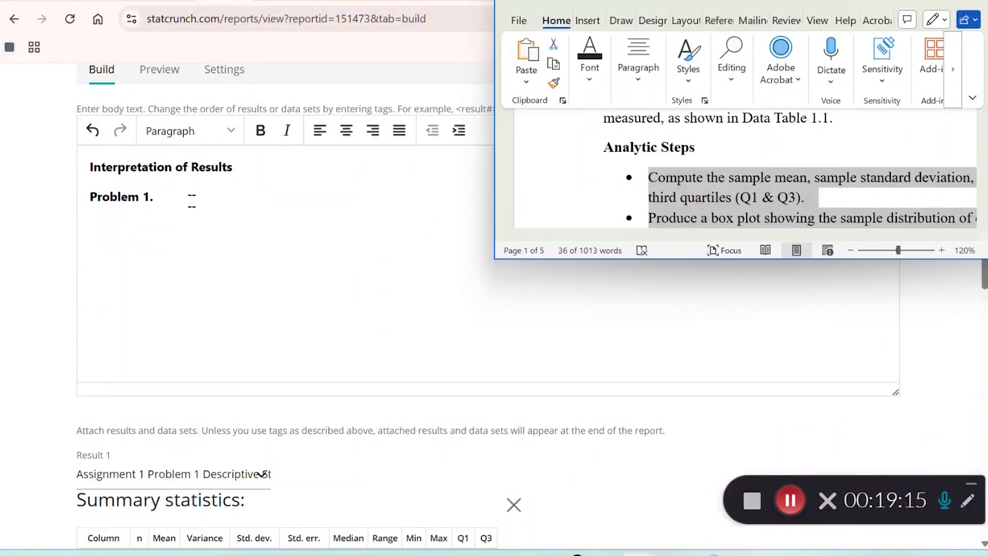
# Below "Problem 1.", write in non-bold text "As shown in the results below, the mean cholesterol level was 190 and the standard deviation was X."
pyautogui.click(192, 199)
pyautogui.press('Return')
pyautogui.click(260, 132)
pyautogui.write('As sho')
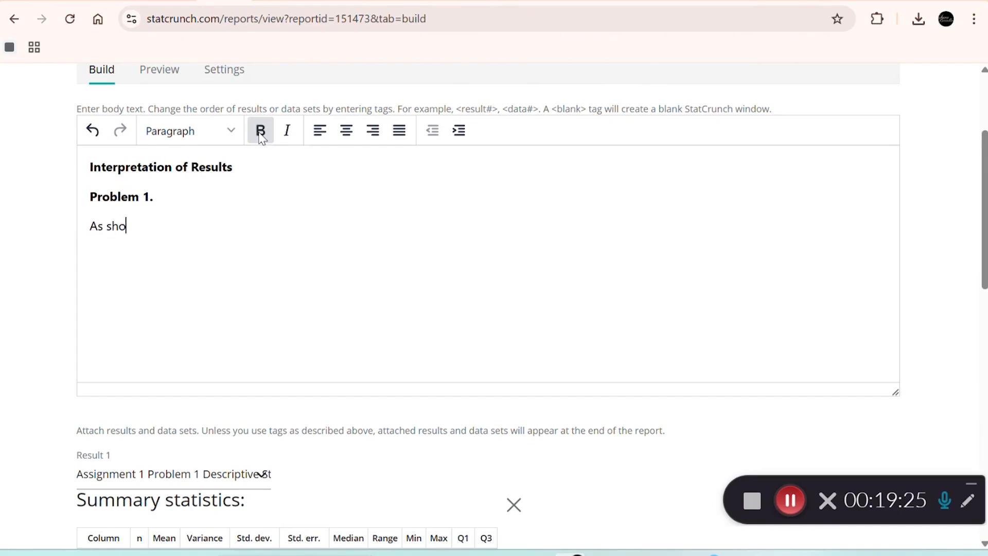
pyautogui.write('wn in the reu')
pyautogui.press('BackSpace')
pyautogui.write('sults below, the ')
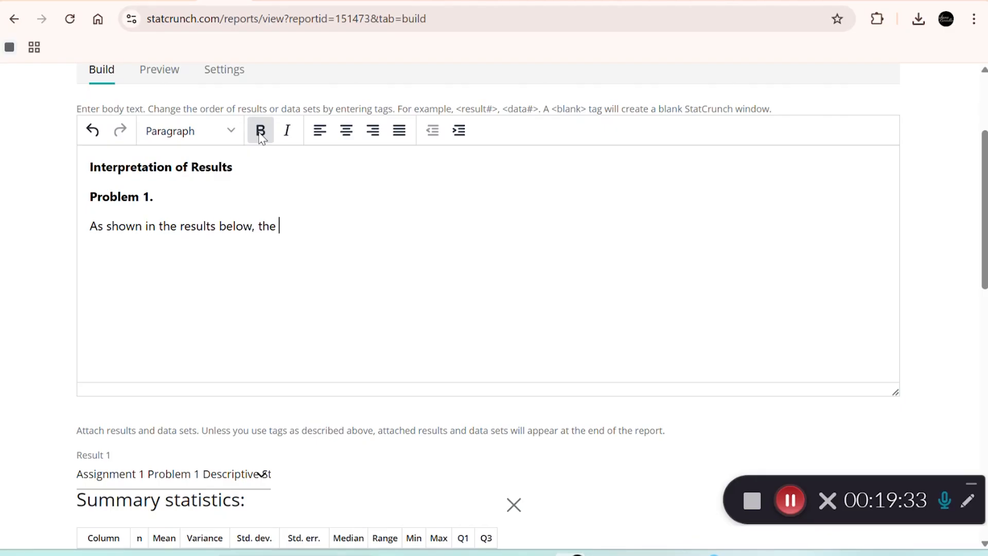
pyautogui.write('mean choles')
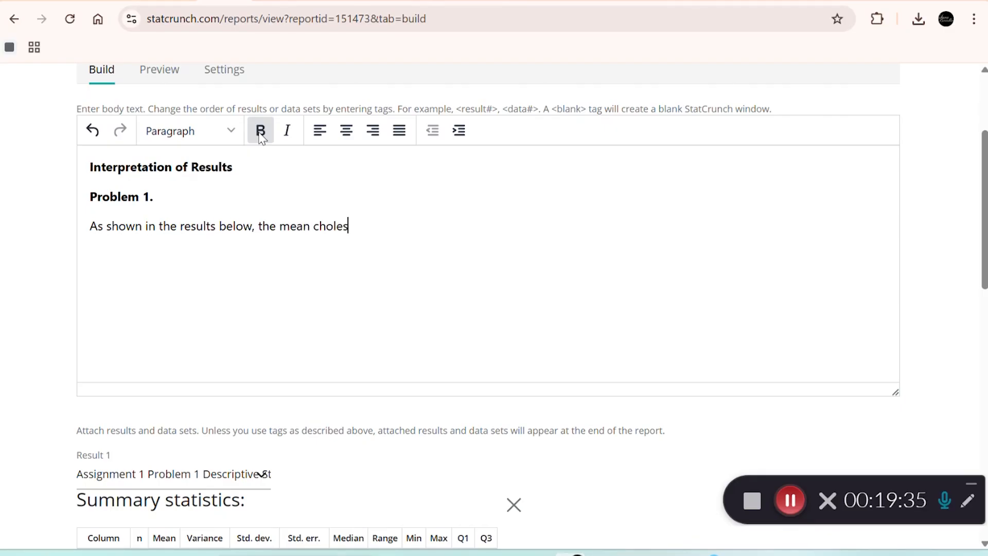
pyautogui.write('terol lvvel was')
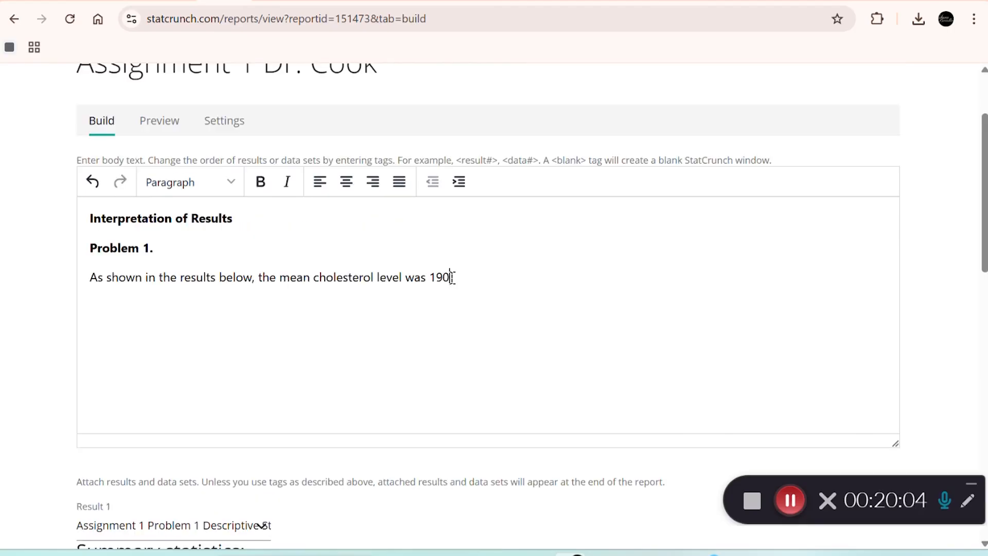
pyautogui.write('and the stand')
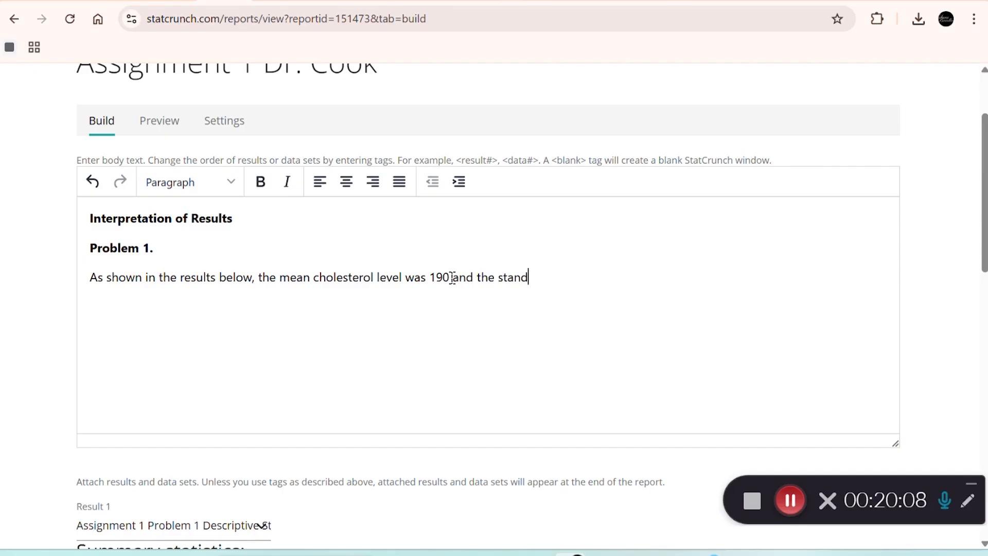
pyautogui.write('ard deviation was X.  ')
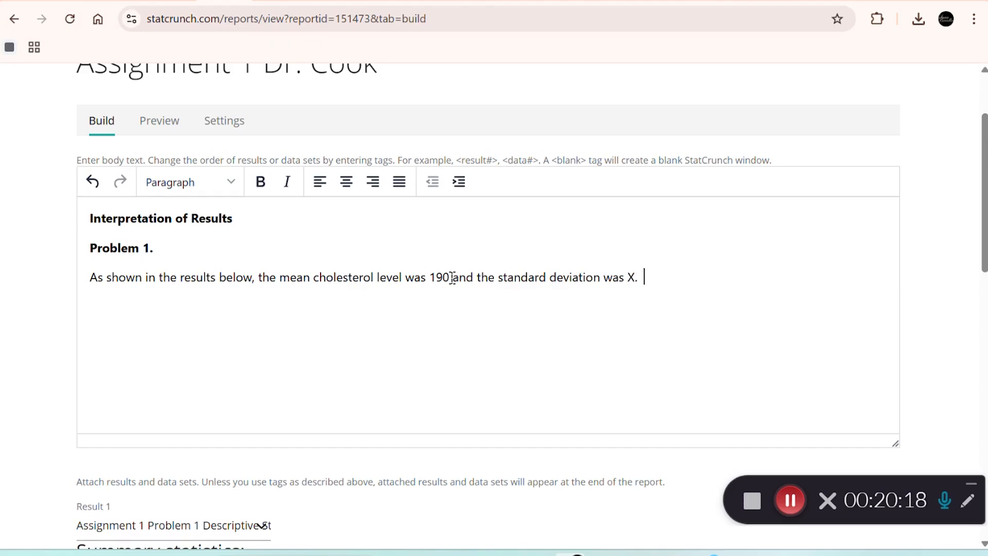
# Continue the paragraph with "The first quartile value was X and the third quartile value was y."
pyautogui.write('The first quartile ')
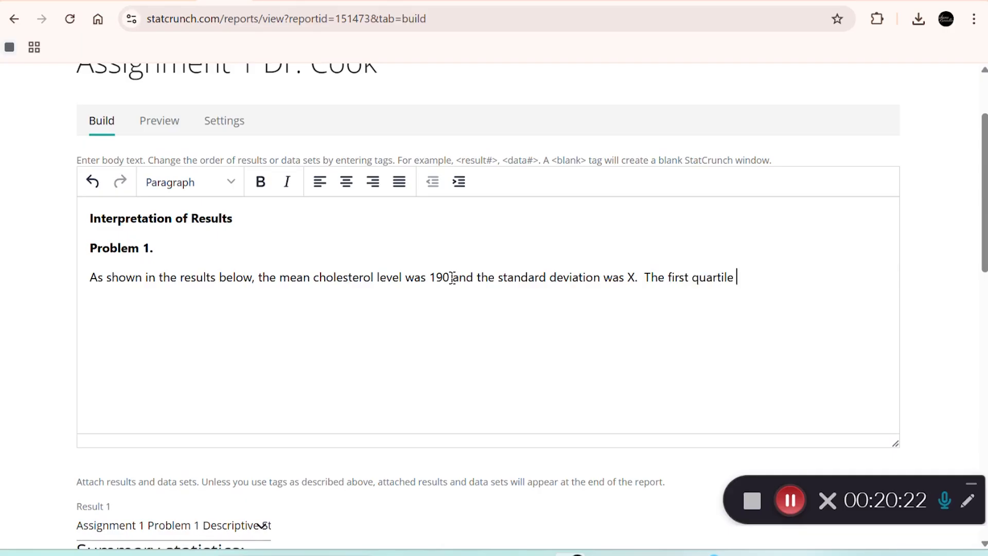
pyautogui.write('value was ')
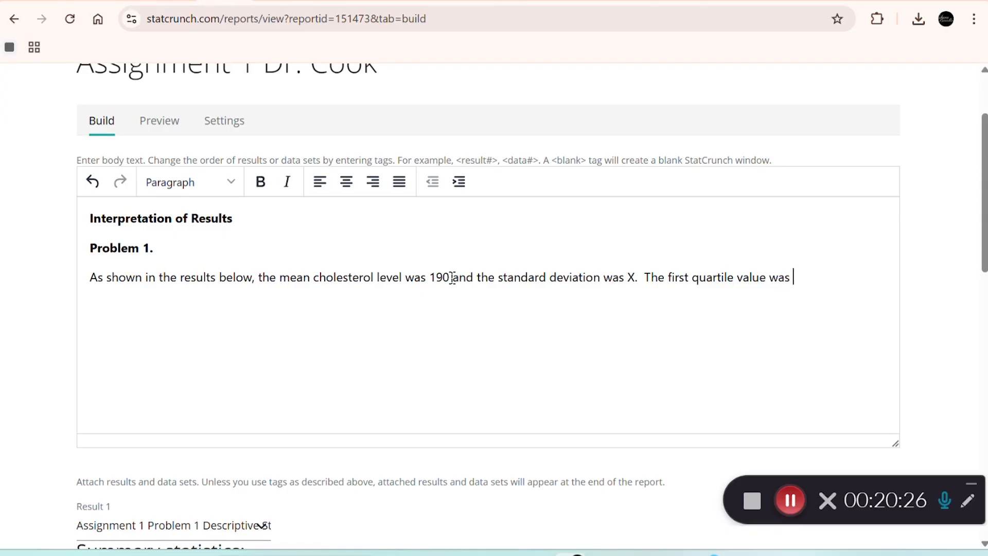
pyautogui.write('X and the ')
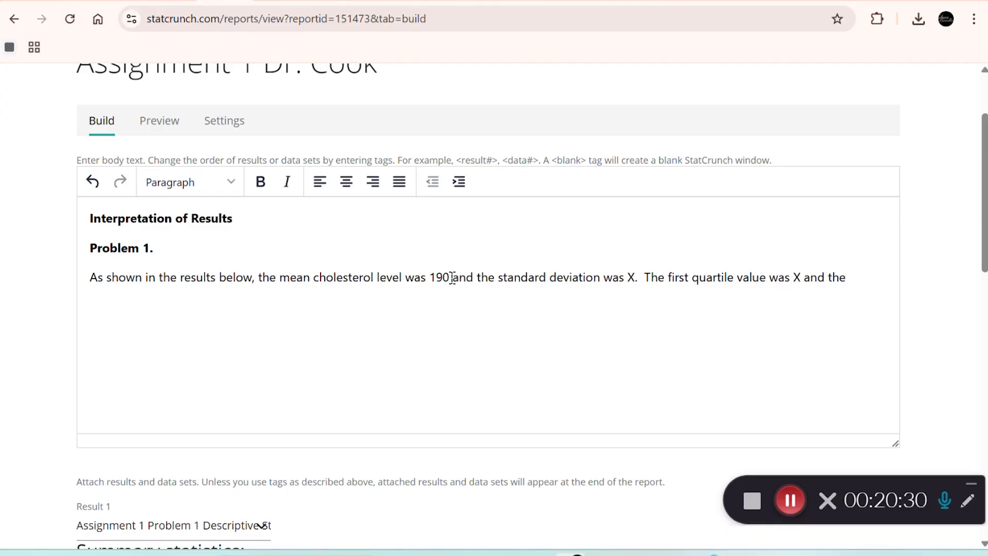
pyautogui.write('thir')
pyautogui.write('quartiles')
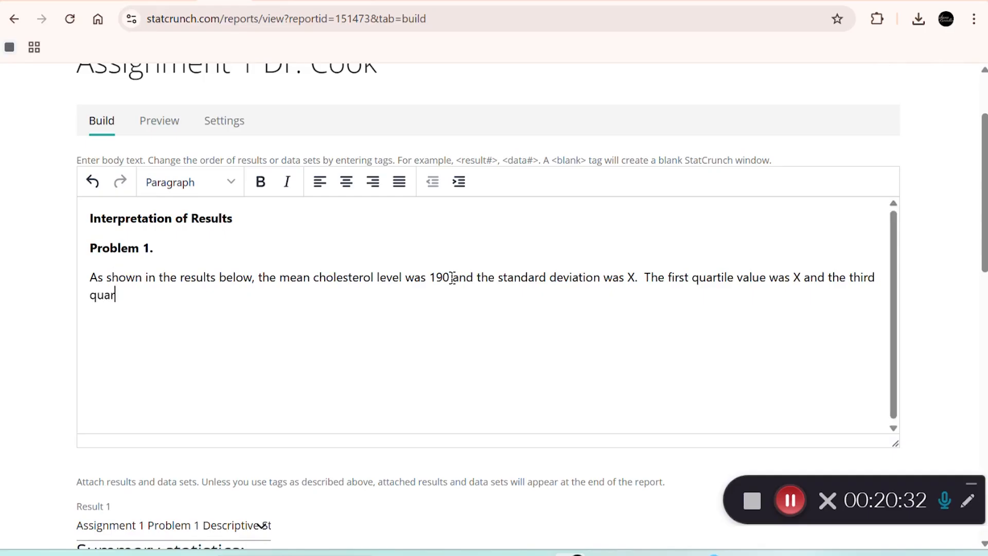
pyautogui.press('BackSpace')
pyautogui.press('BackSpace')
pyautogui.write('e value was ')
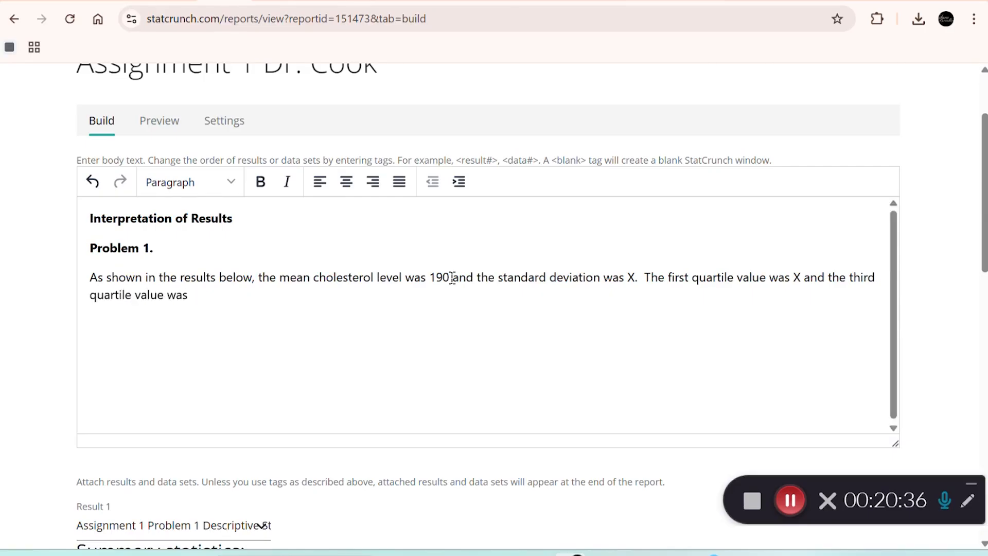
pyautogui.write('y.')
# Compare the mean value in the interpretation text with the attached summary statistics and box plot
pyautogui.moveTo(429, 278); pyautogui.dragTo(454, 278)
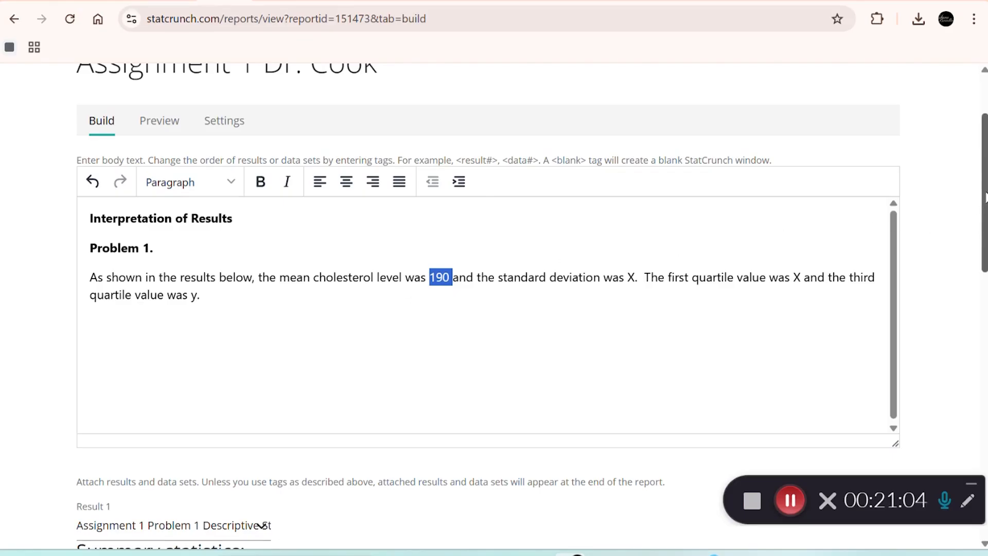
pyautogui.moveTo(985, 199); pyautogui.dragTo(986, 288)
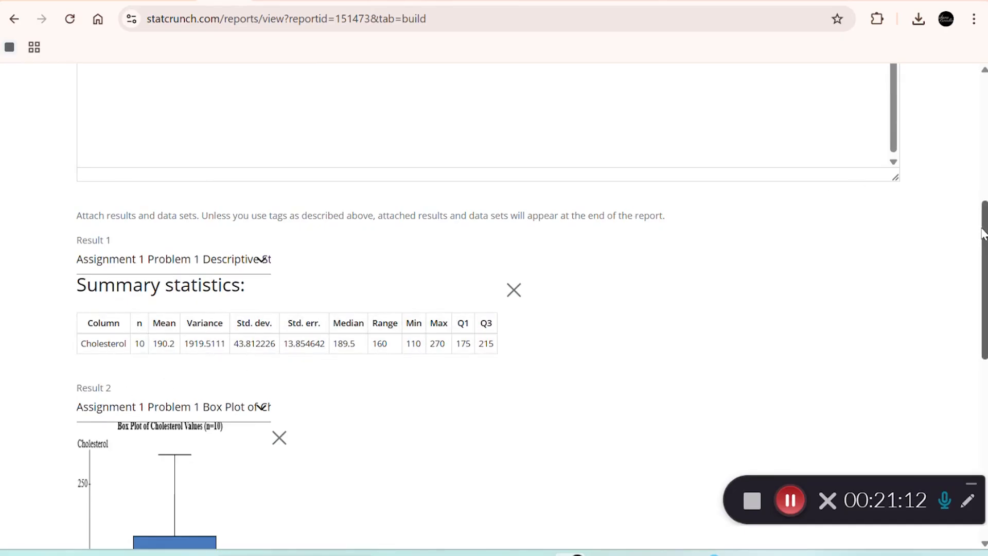
pyautogui.moveTo(985, 233); pyautogui.dragTo(985, 175)
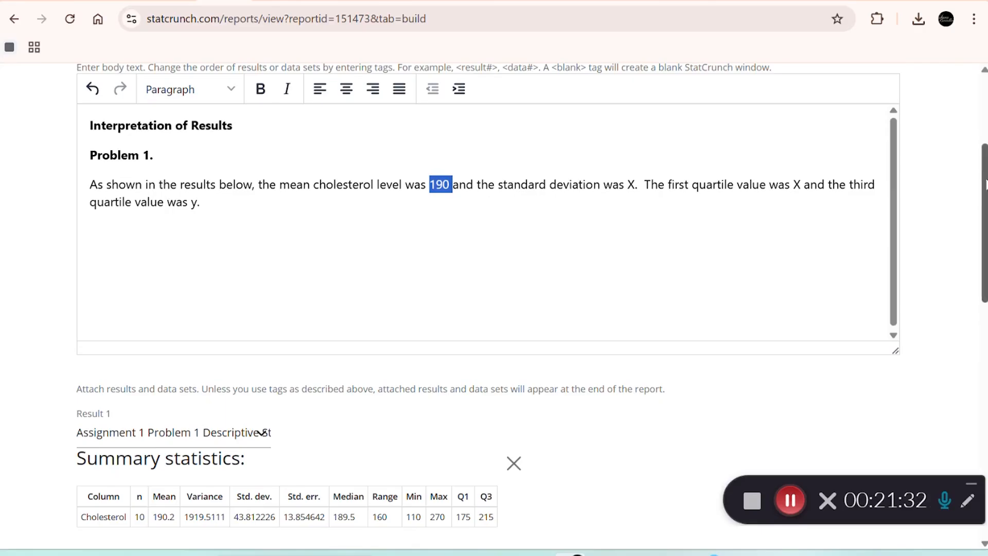
pyautogui.moveTo(985, 177); pyautogui.dragTo(985, 282)
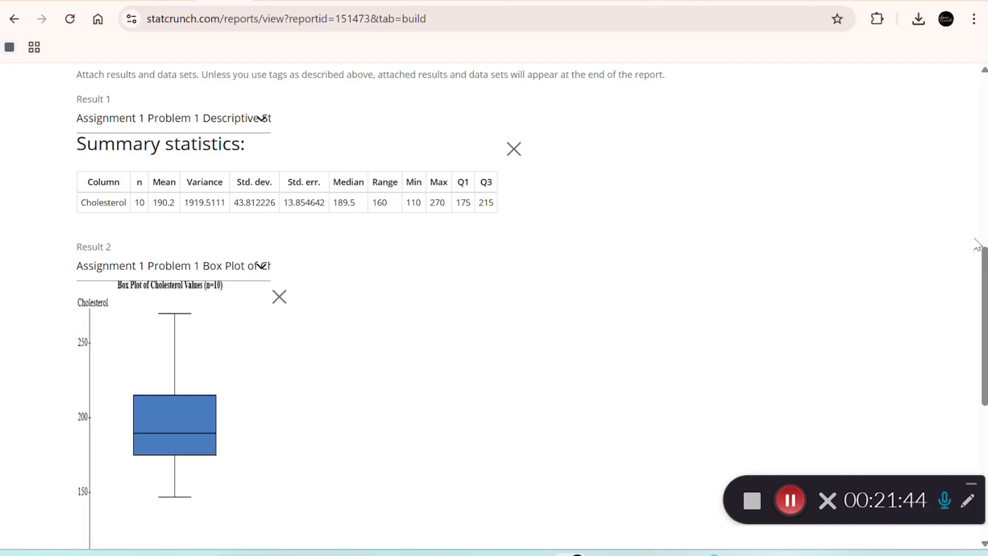
pyautogui.moveTo(985, 282); pyautogui.dragTo(985, 175)
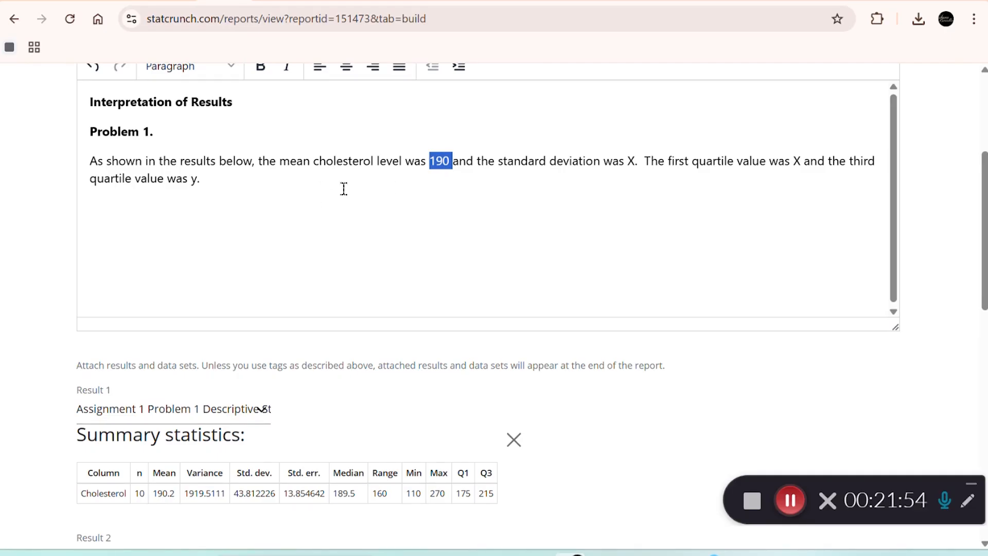
# Start a new paragraph after the quartile sentence with "As shown in the boxplot, the inter-quartile range"
pyautogui.click(299, 189)
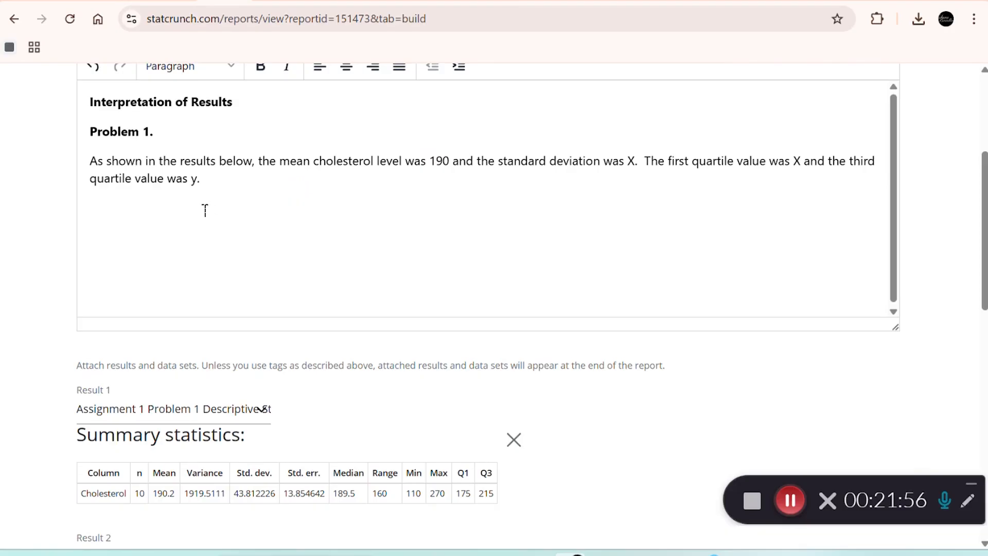
pyautogui.press('Return')
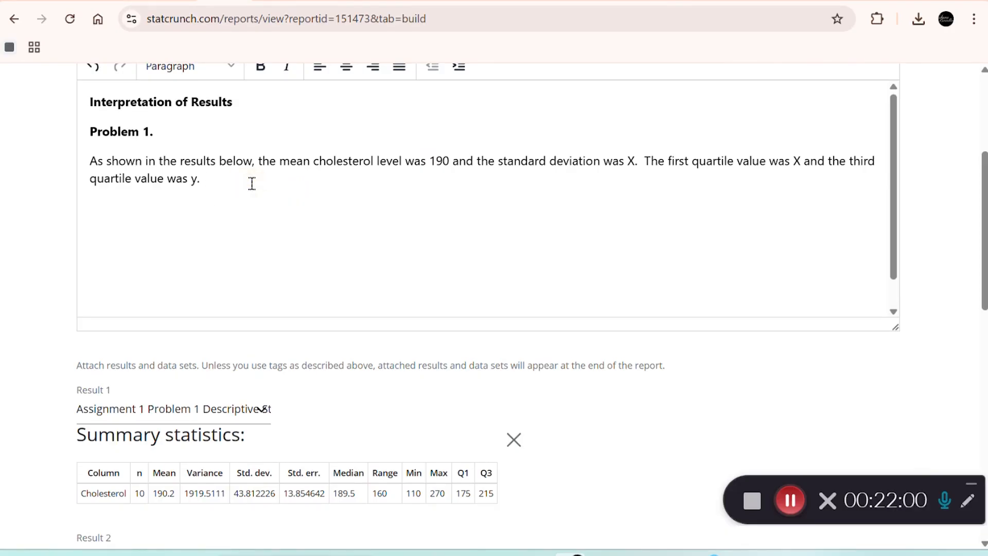
pyautogui.write('As hown')
pyautogui.press('BackSpace')
pyautogui.press('BackSpace')
pyautogui.press('BackSpace')
pyautogui.write('hown in th bo')
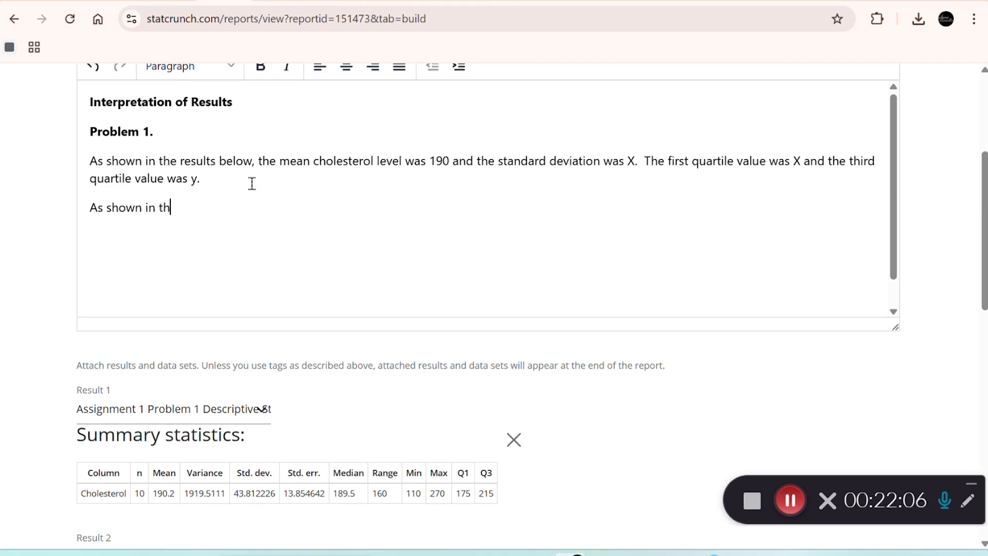
pyautogui.press('BackSpace')
pyautogui.press('BackSpace')
pyautogui.press('BackSpace')
pyautogui.write('e boxplot, the medi')
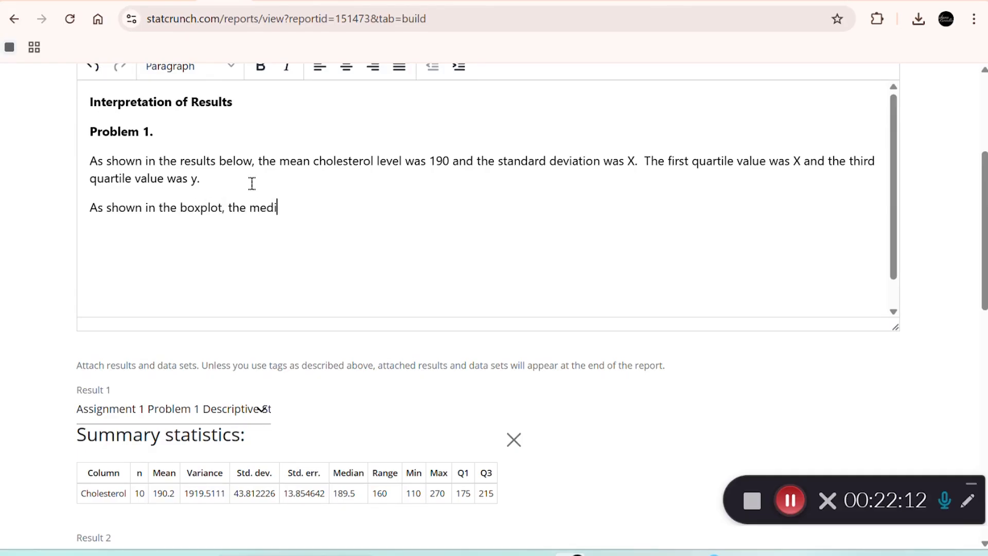
pyautogui.press('BackSpace')
pyautogui.press('BackSpace')
pyautogui.press('BackSpace')
pyautogui.press('BackSpace')
pyautogui.write('inter-quartile range ')
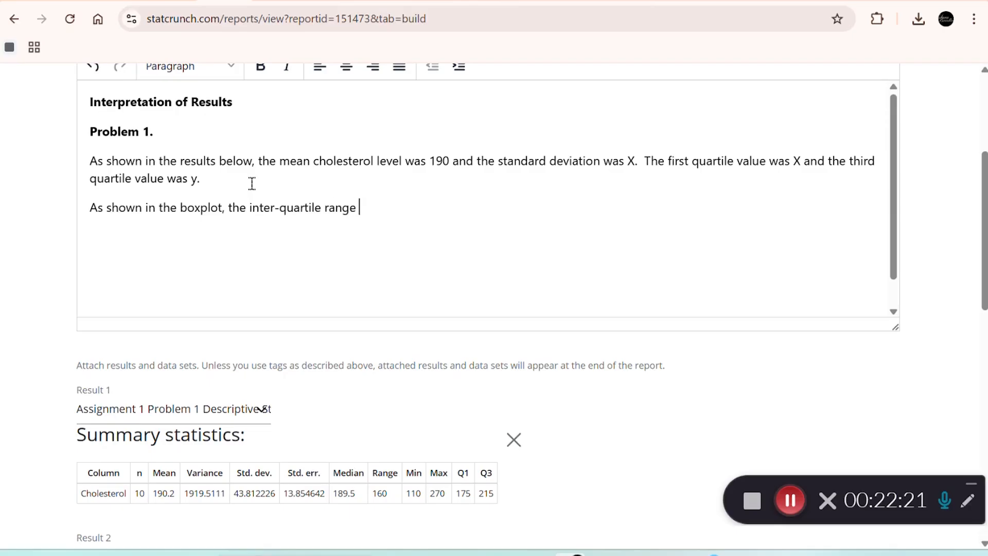
# Finish the boxplot sentence with "goes from X to Y." and add "There was single outlier value of X."
pyautogui.write('goes from X  t')
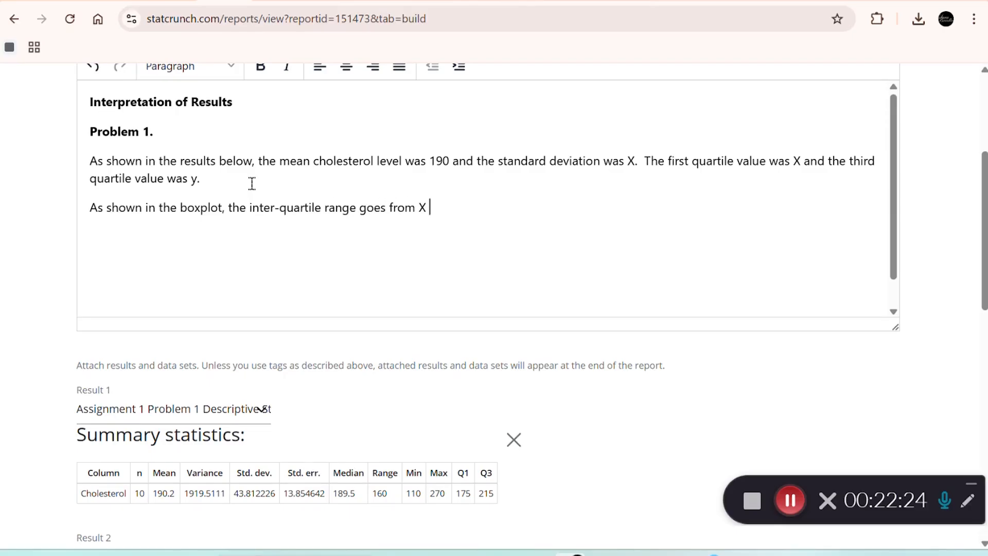
pyautogui.press('BackSpace')
pyautogui.press('BackSpace')
pyautogui.write('to Y.  There was single u')
pyautogui.press('BackSpace')
pyautogui.write('outline')
pyautogui.press('BackSpace')
pyautogui.press('BackSpace')
pyautogui.write('er value of X.')
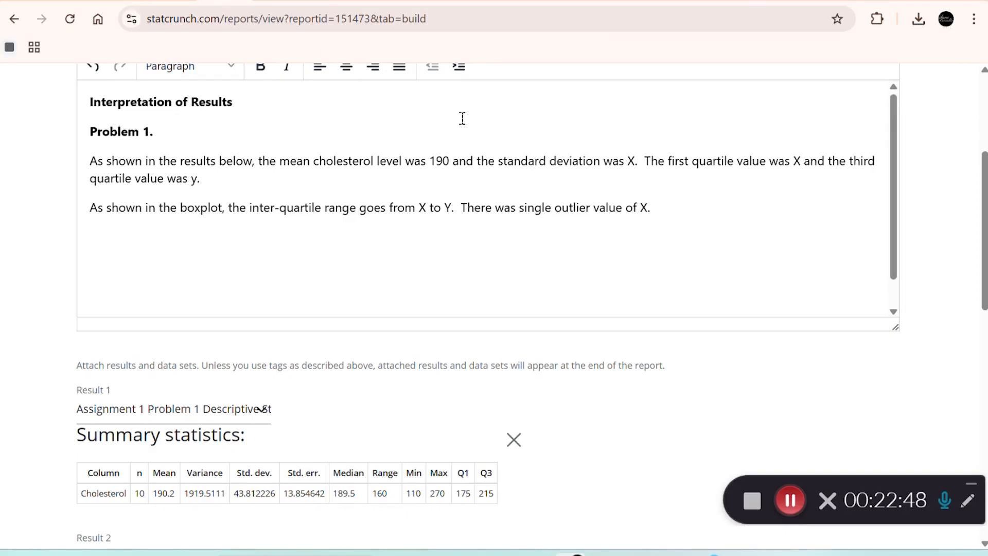
pyautogui.moveTo(431, 163); pyautogui.dragTo(450, 163)
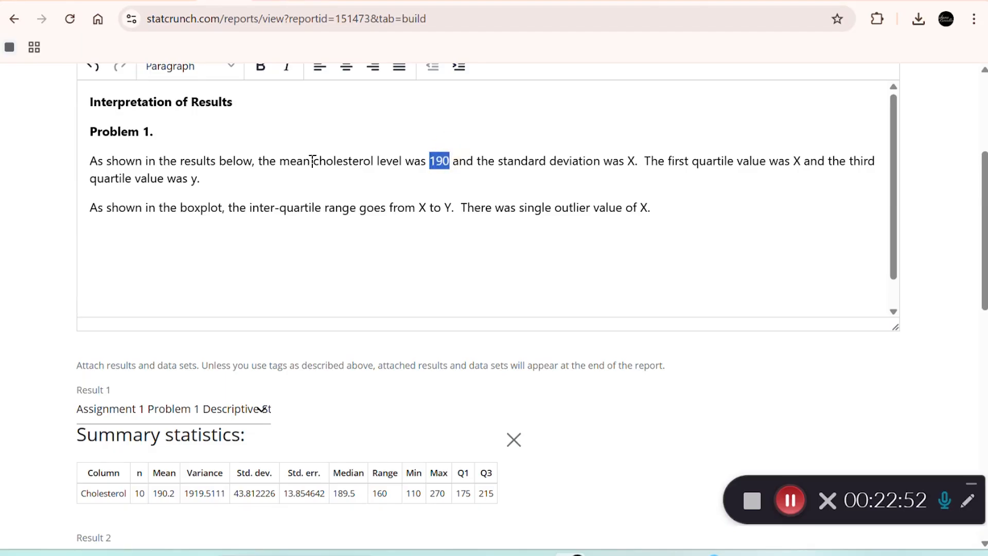
# Save the report with the current Problem 1 interpretation text and attached results
pyautogui.click(350, 163)
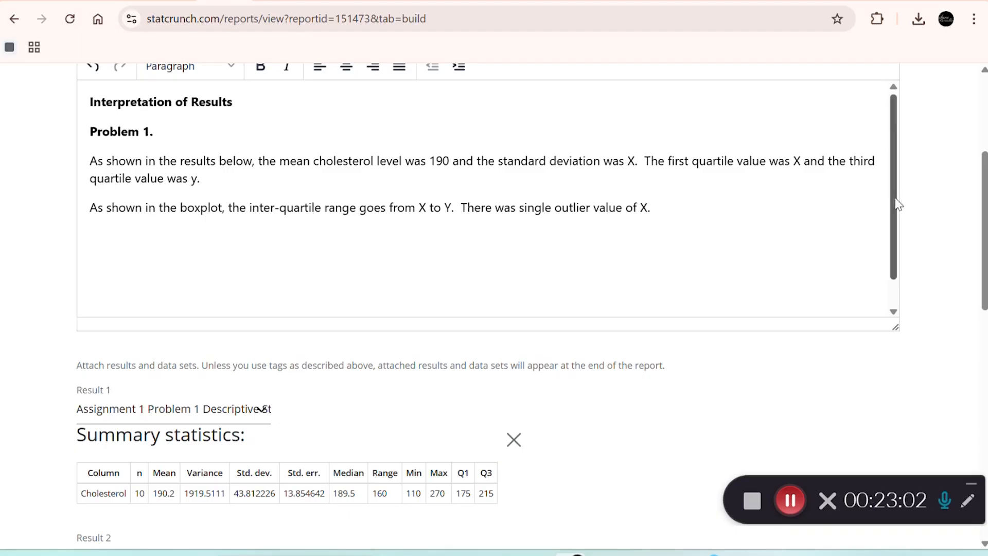
pyautogui.moveTo(894, 199); pyautogui.dragTo(904, 299)
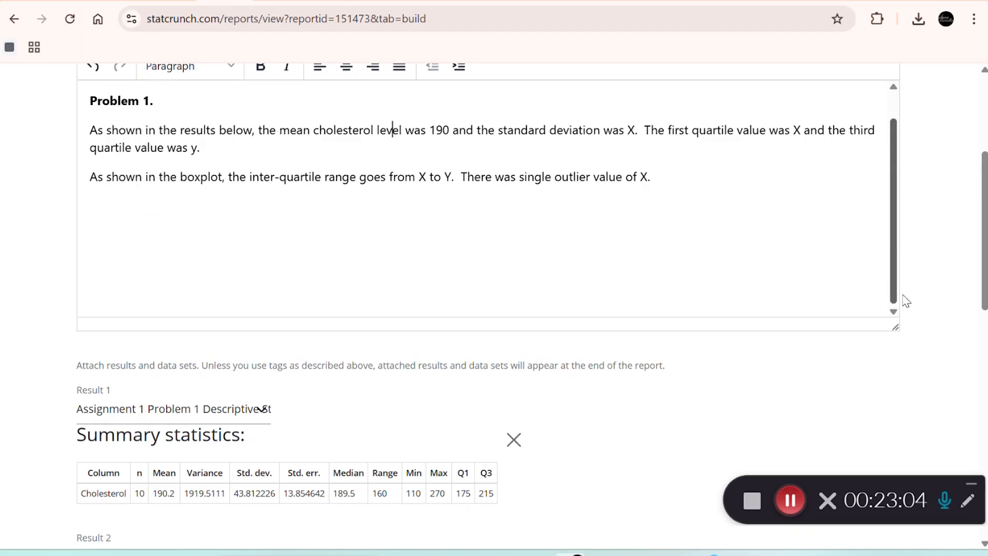
pyautogui.moveTo(903, 296); pyautogui.dragTo(898, 214)
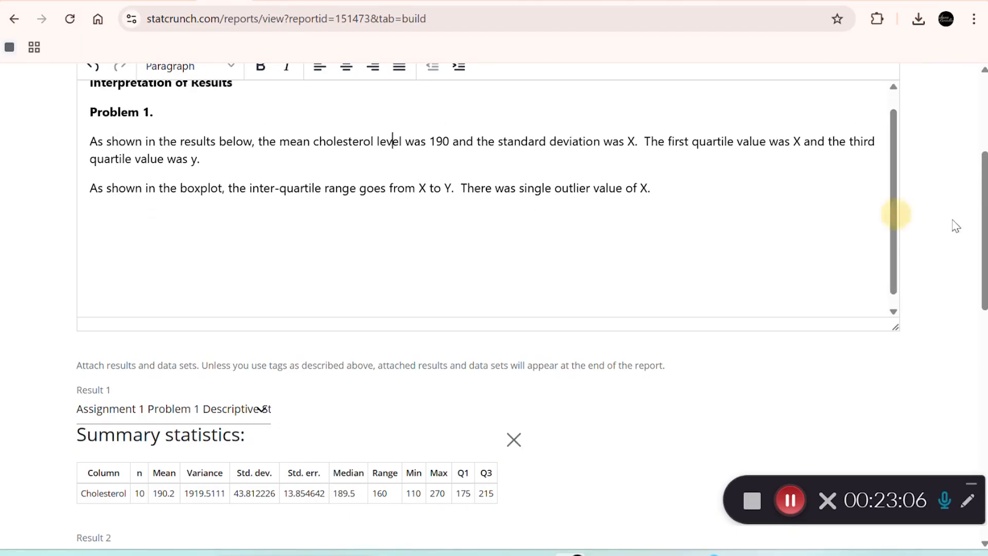
pyautogui.moveTo(985, 229); pyautogui.dragTo(985, 456)
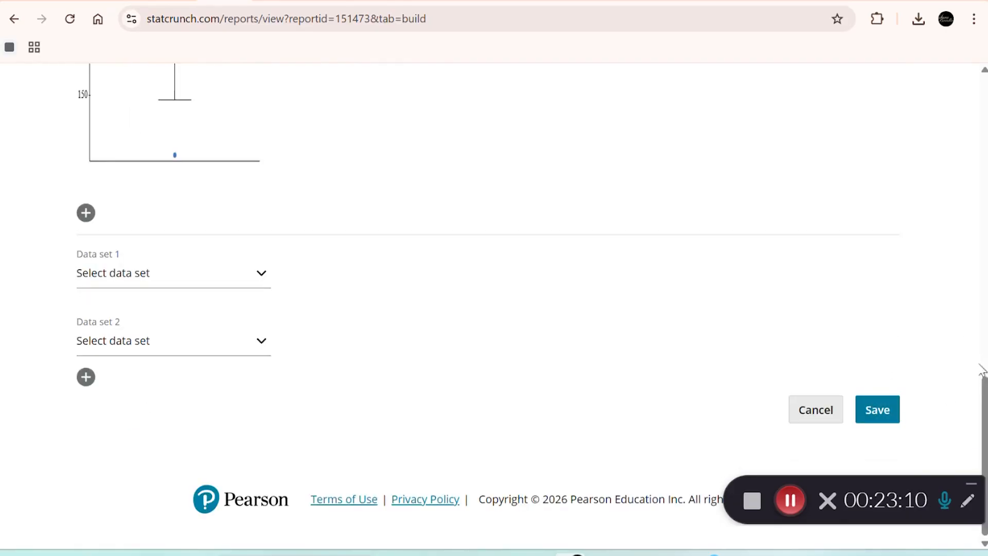
pyautogui.click(875, 407)
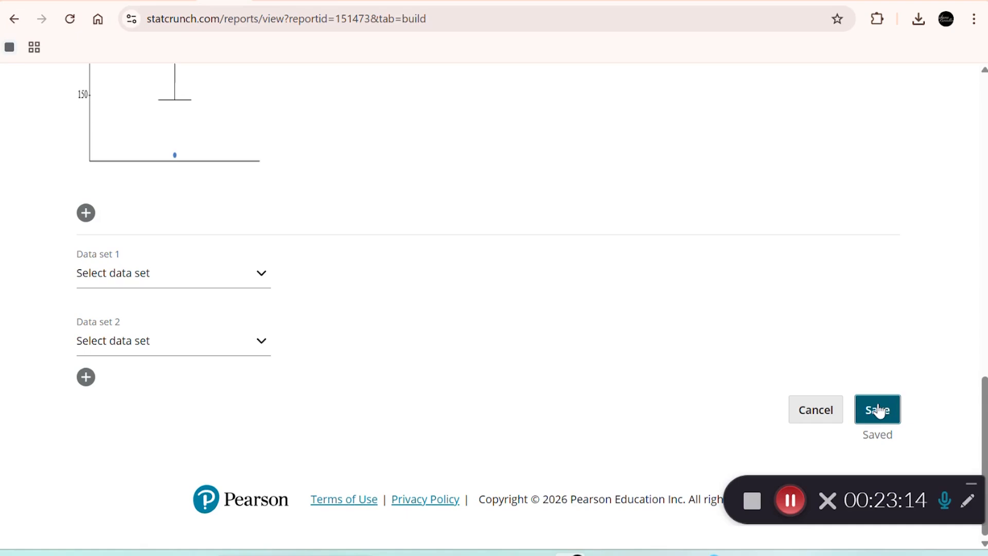
# Reopen the most recently edited Assignment 1 report from the list of own reports and switch it to build mode
pyautogui.moveTo(986, 397); pyautogui.dragTo(968, 195)
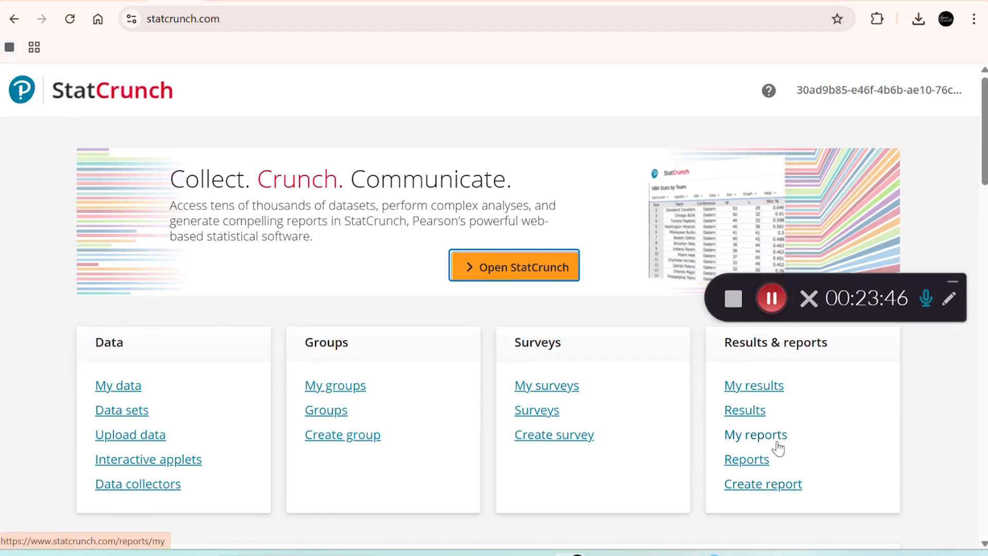
pyautogui.click(755, 435)
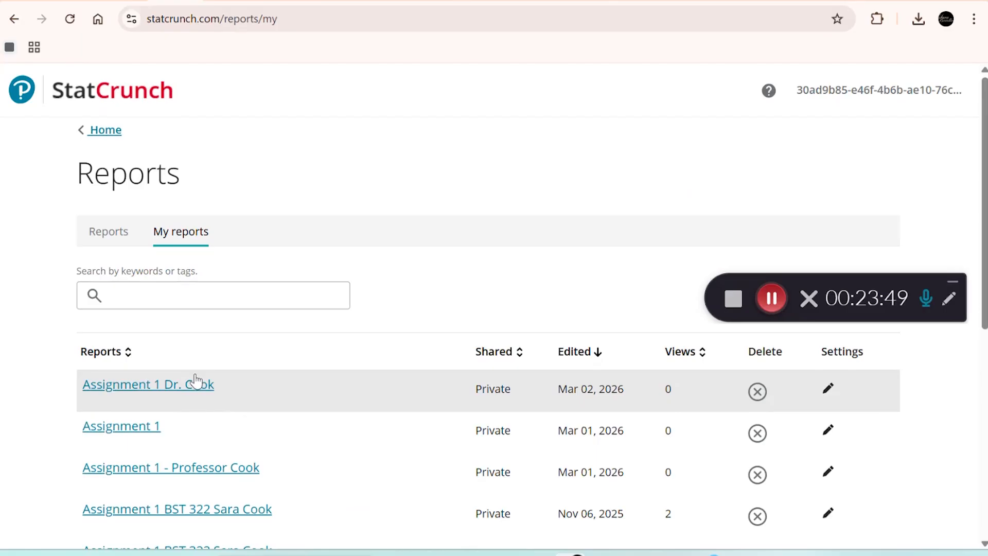
pyautogui.doubleClick(195, 382)
pyautogui.click(182, 387)
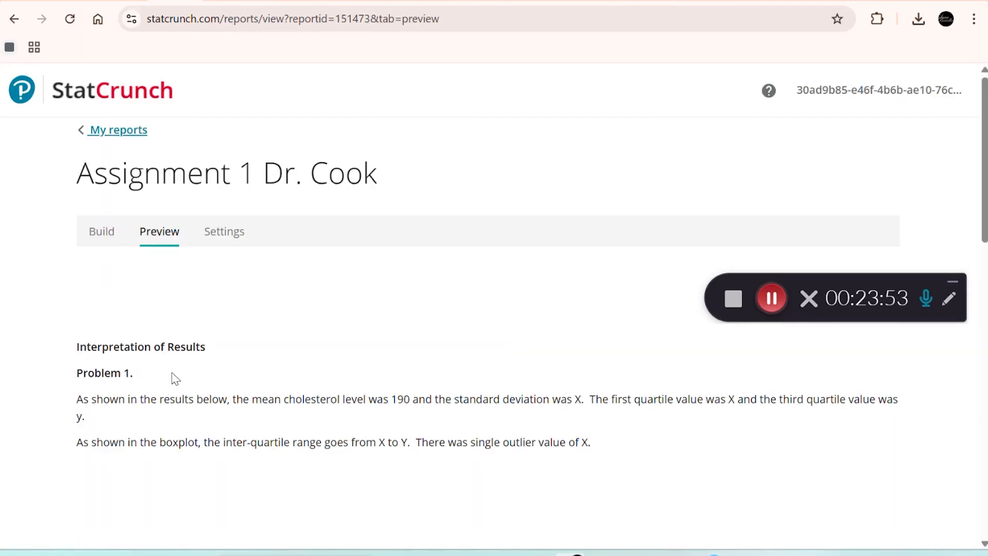
pyautogui.click(100, 240)
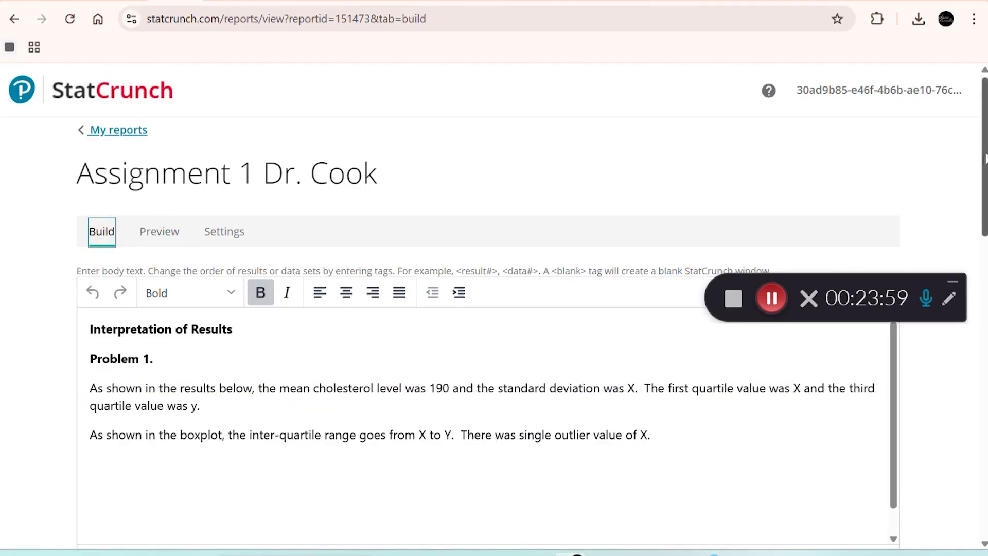
# Add a bold "Problem 2" heading on a new line below the boxplot paragraph in the report text
pyautogui.moveTo(985, 160); pyautogui.dragTo(985, 232)
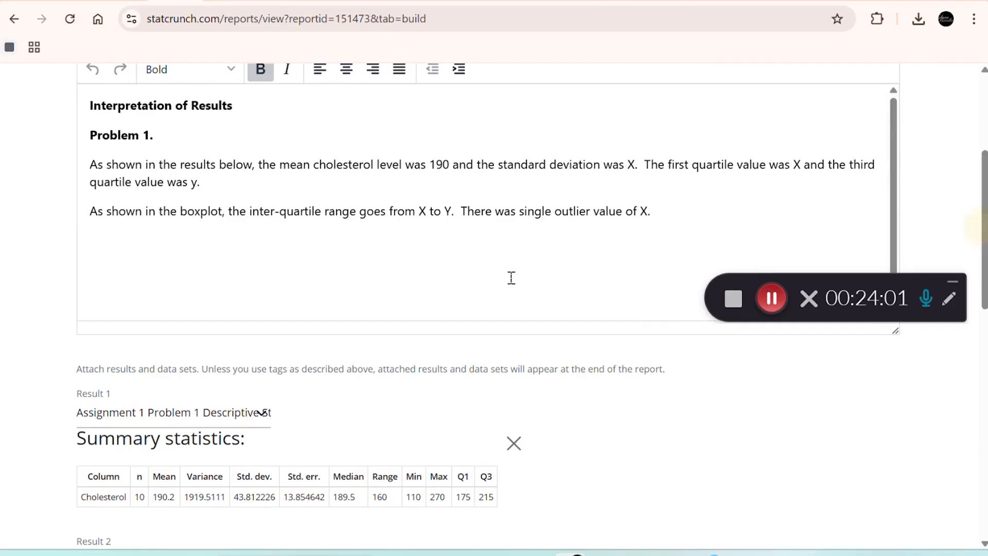
pyautogui.click(251, 234)
pyautogui.click(674, 205)
pyautogui.press('Return')
pyautogui.write('Problem 2')
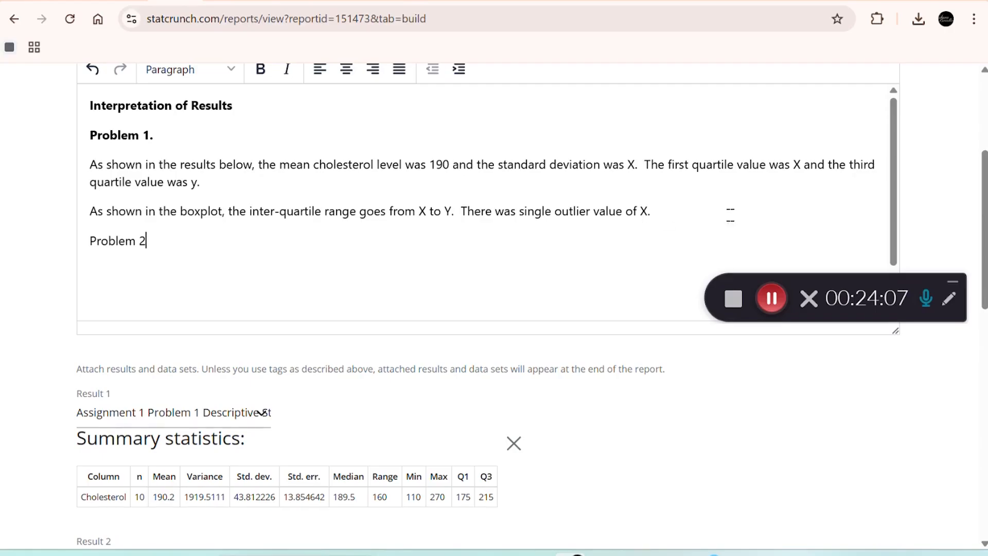
pyautogui.moveTo(150, 242); pyautogui.dragTo(87, 252)
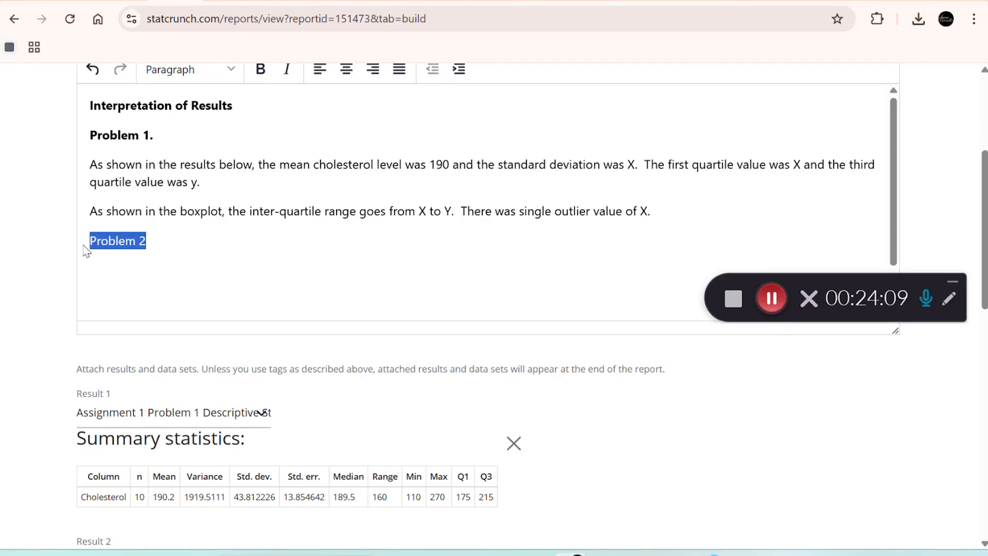
pyautogui.click(261, 69)
pyautogui.click(259, 256)
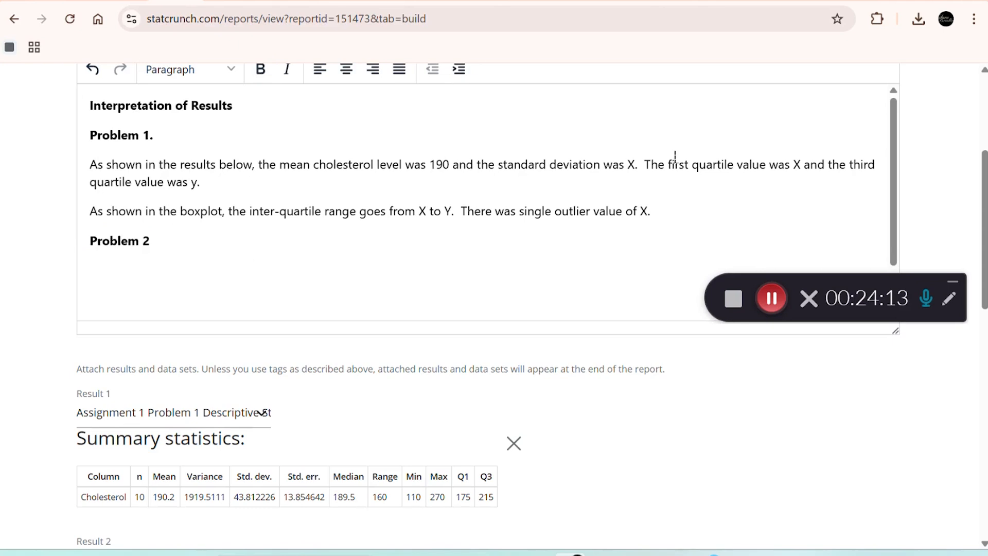
pyautogui.scroll(-2, 898, 153)
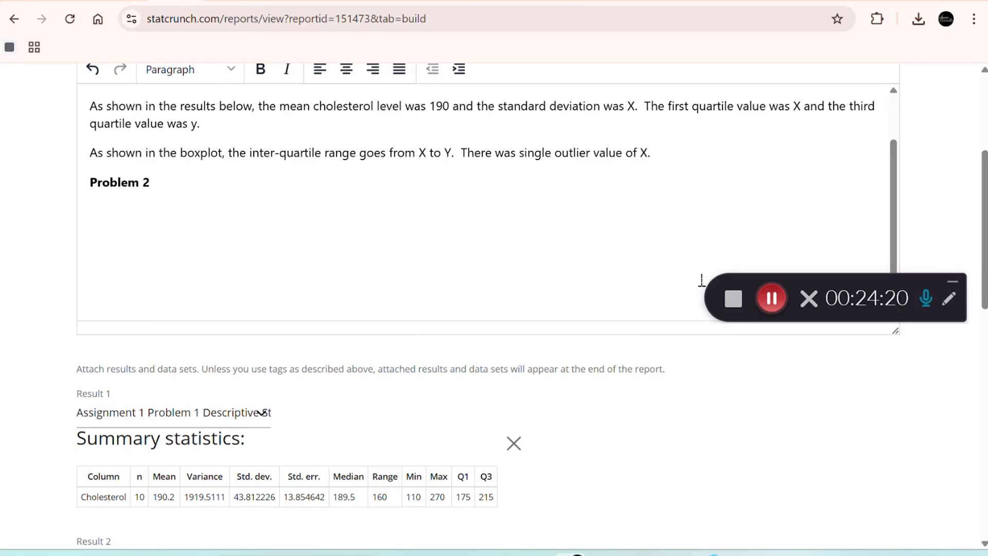
# Add five more result slots to the report, Result 3 through Result 7, below the attached box plot
pyautogui.moveTo(985, 185); pyautogui.dragTo(984, 379)
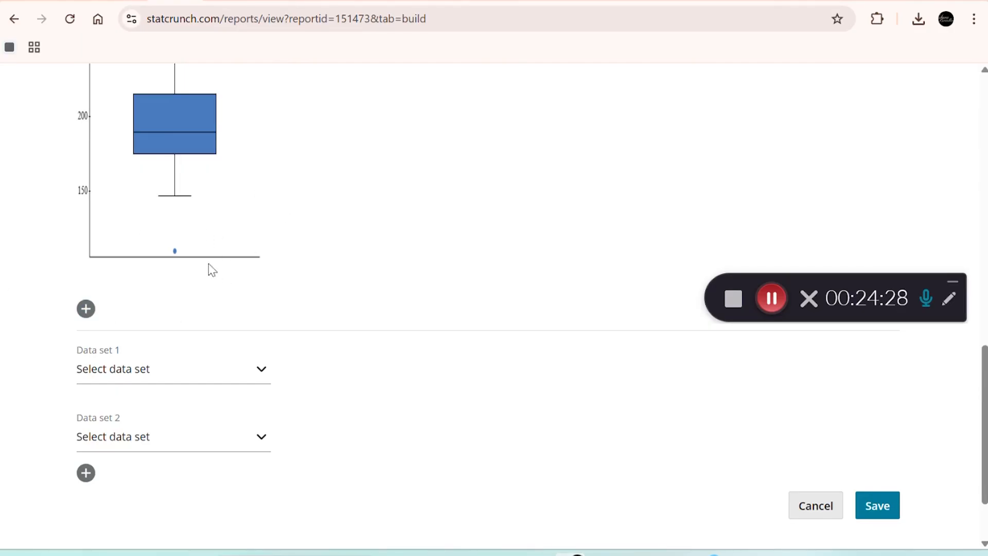
pyautogui.click(86, 311)
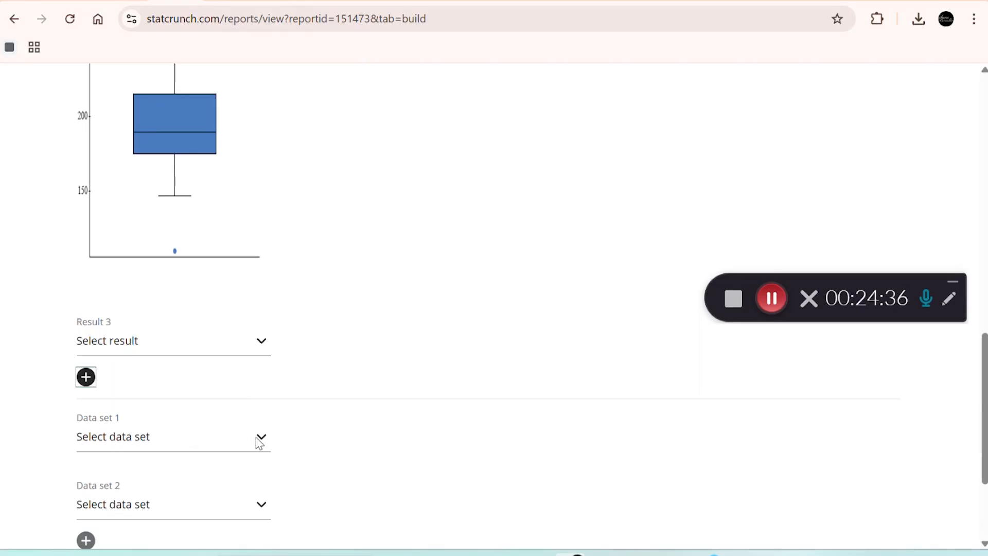
pyautogui.click(88, 378)
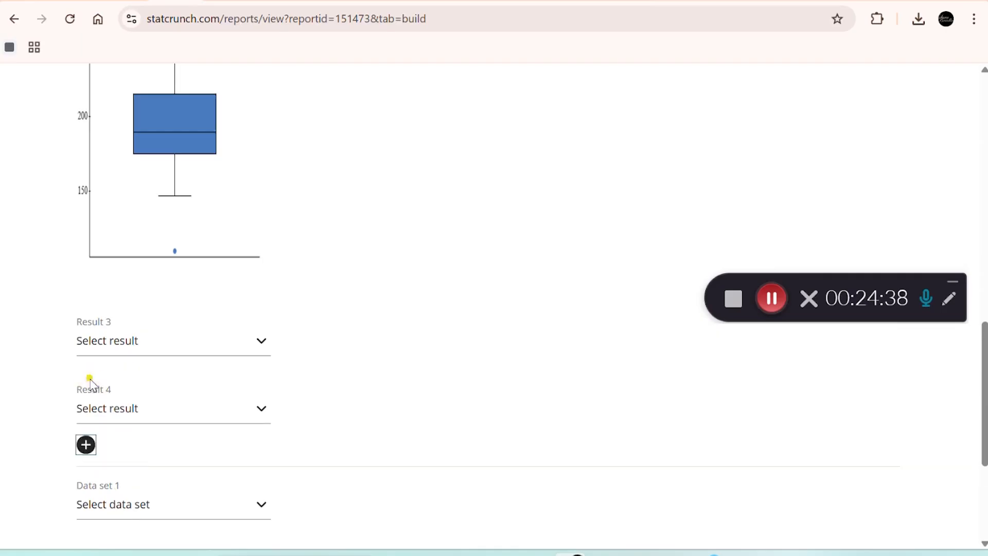
pyautogui.click(86, 444)
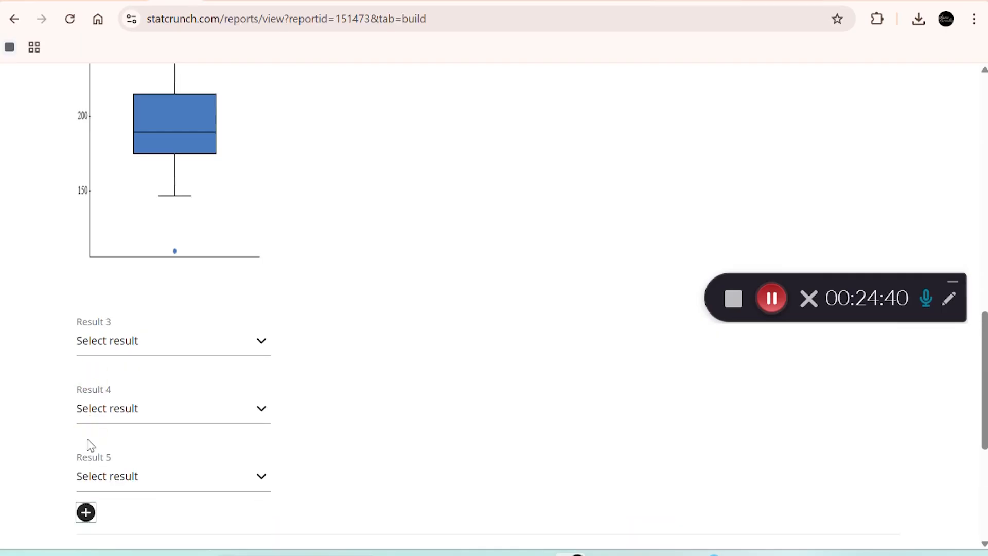
pyautogui.click(86, 512)
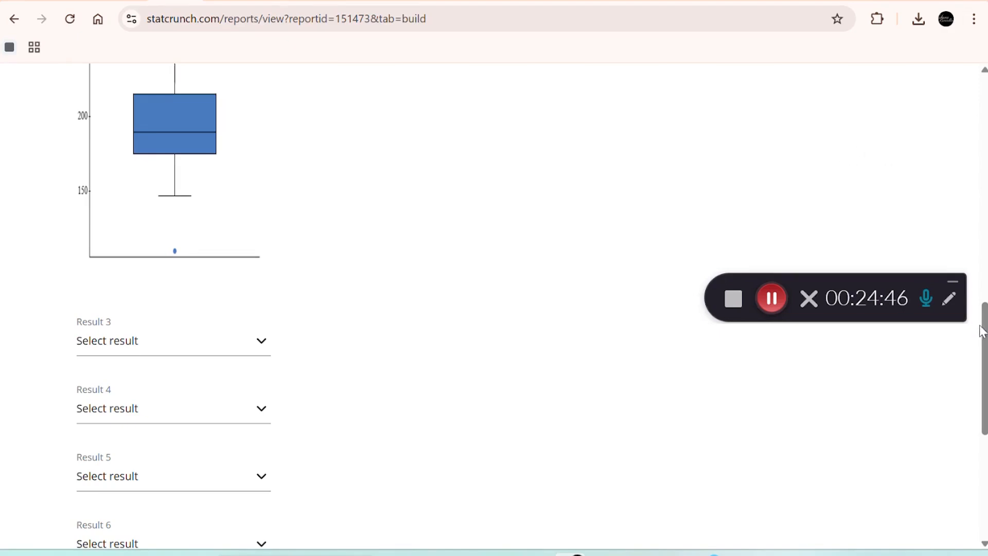
pyautogui.moveTo(983, 332); pyautogui.dragTo(983, 375)
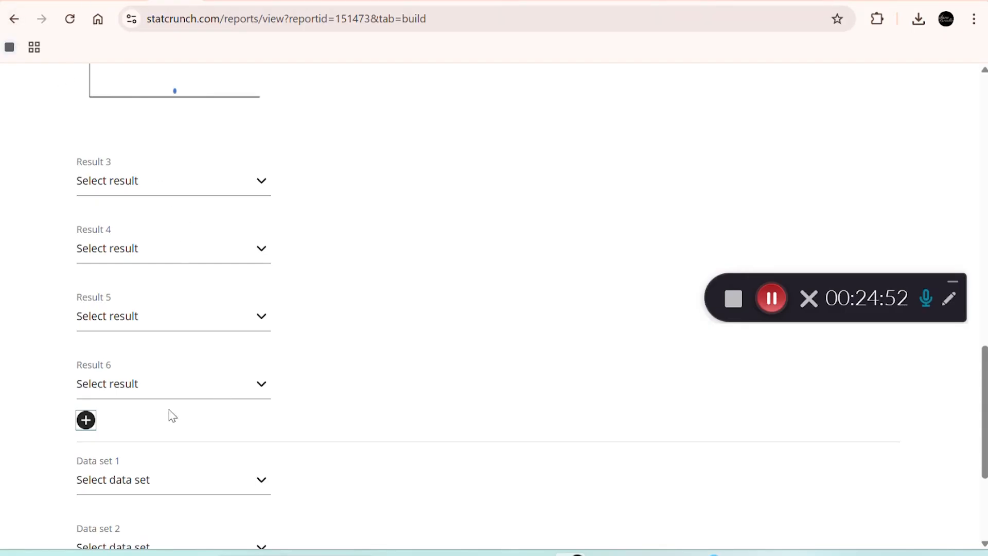
pyautogui.click(90, 427)
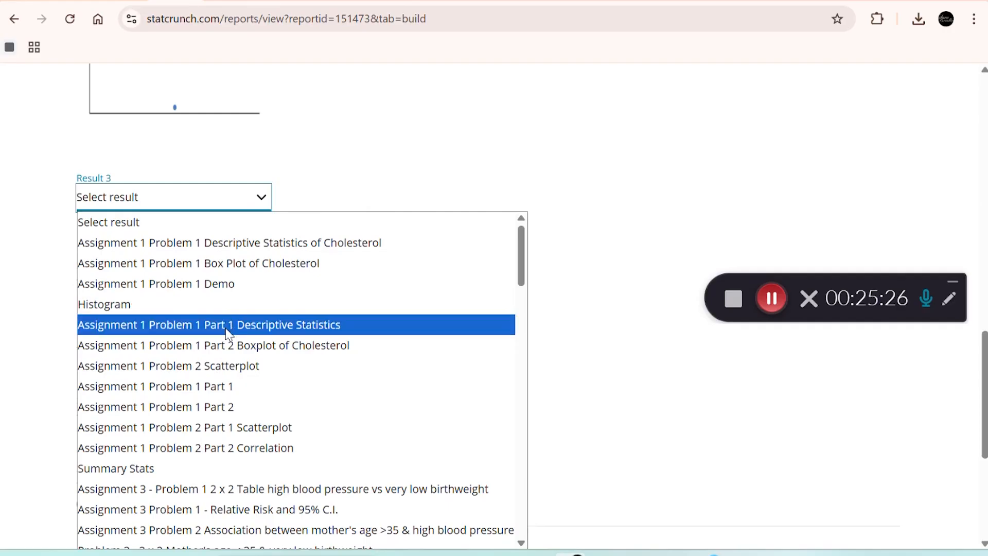
# Attach "Assignment 1 Problem 2 Scatterplot" as Result 3 and "Assignment 1 Problem 1 Part 2 Boxplot of Cholesterol" as Result 4
pyautogui.click(225, 365)
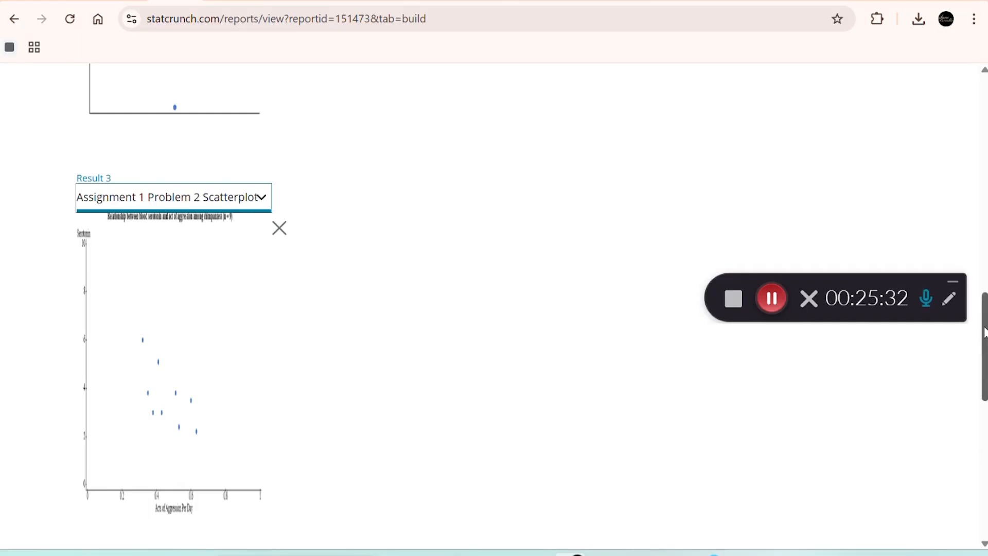
pyautogui.scroll(-6, 360, 351)
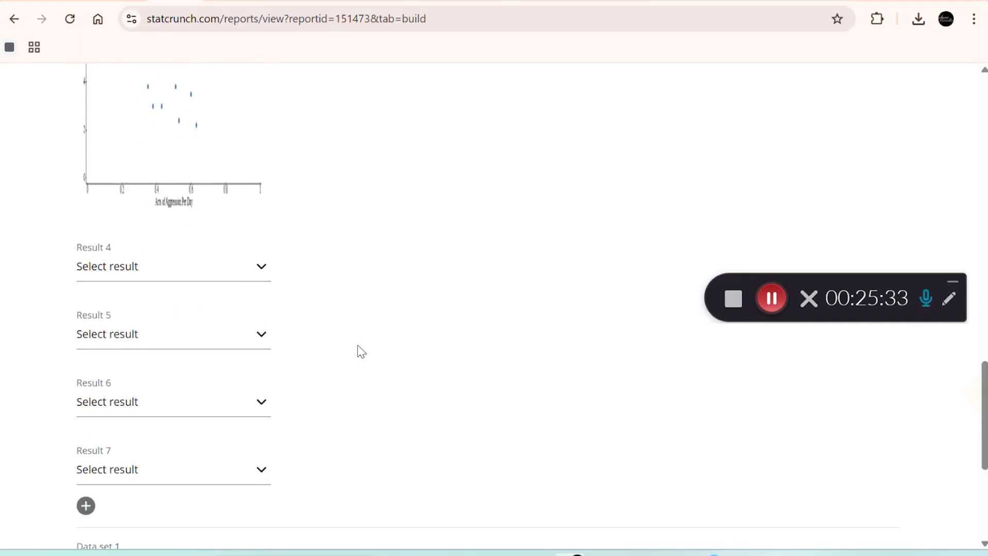
pyautogui.click(260, 269)
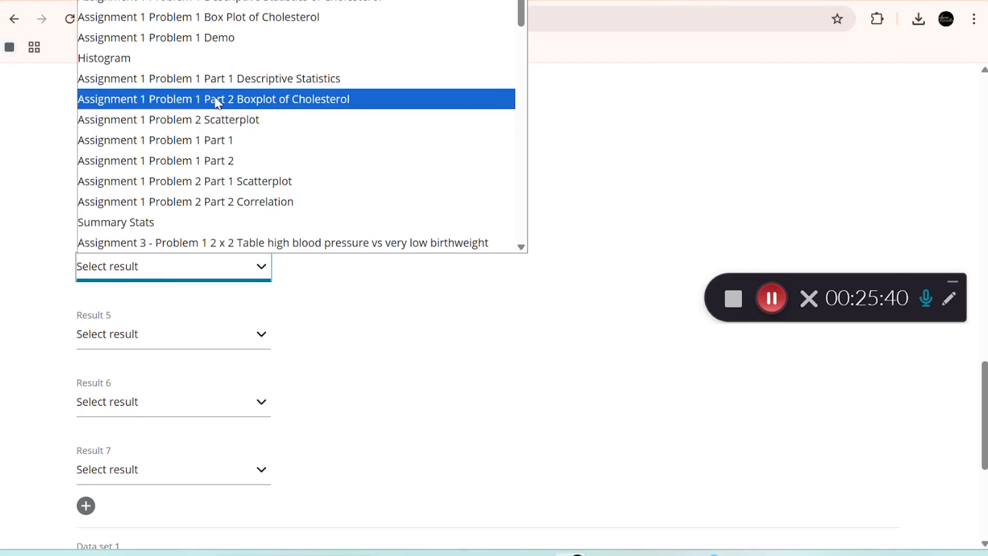
pyautogui.click(217, 99)
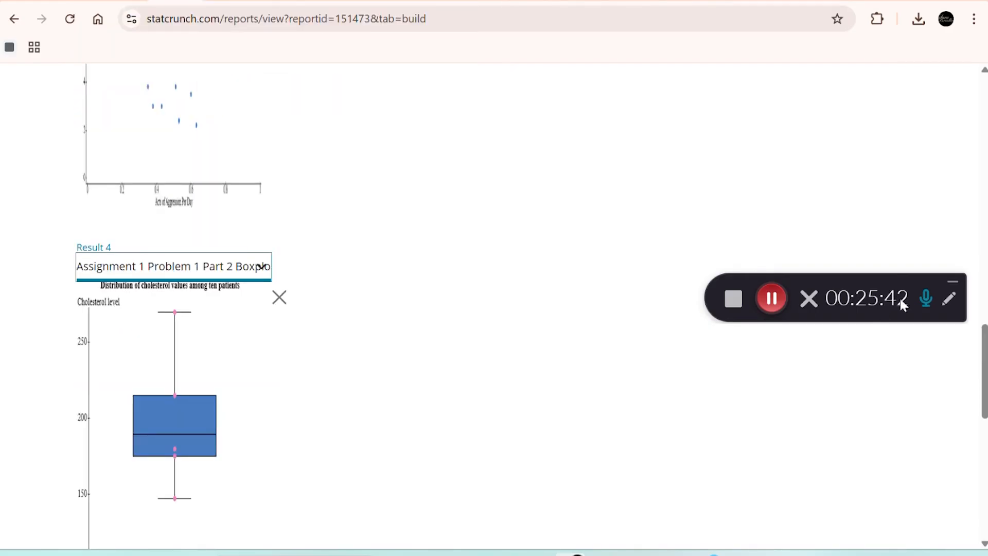
# Start a non-bold paragraph under the "Problem 2" heading with the word "The"
pyautogui.moveTo(983, 348); pyautogui.dragTo(970, 136)
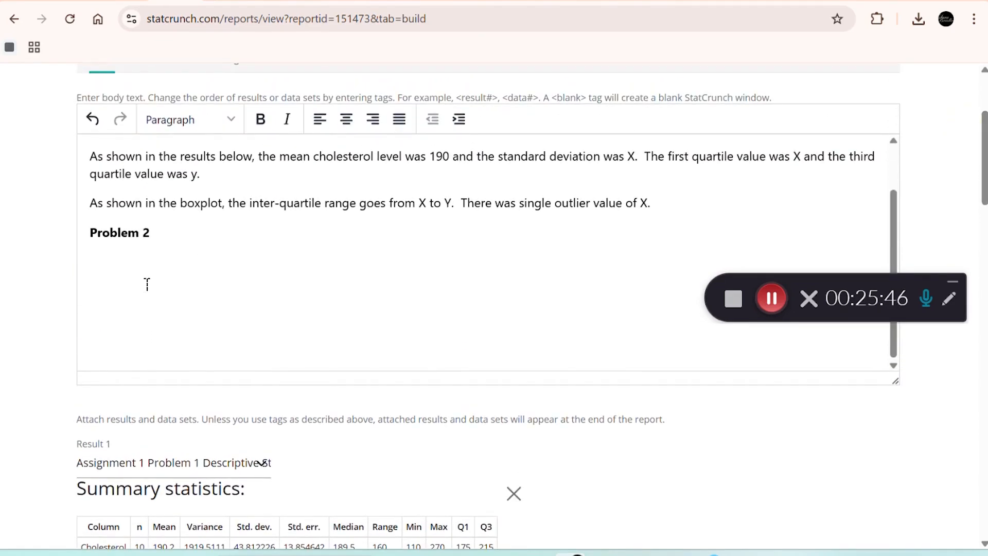
pyautogui.click(160, 268)
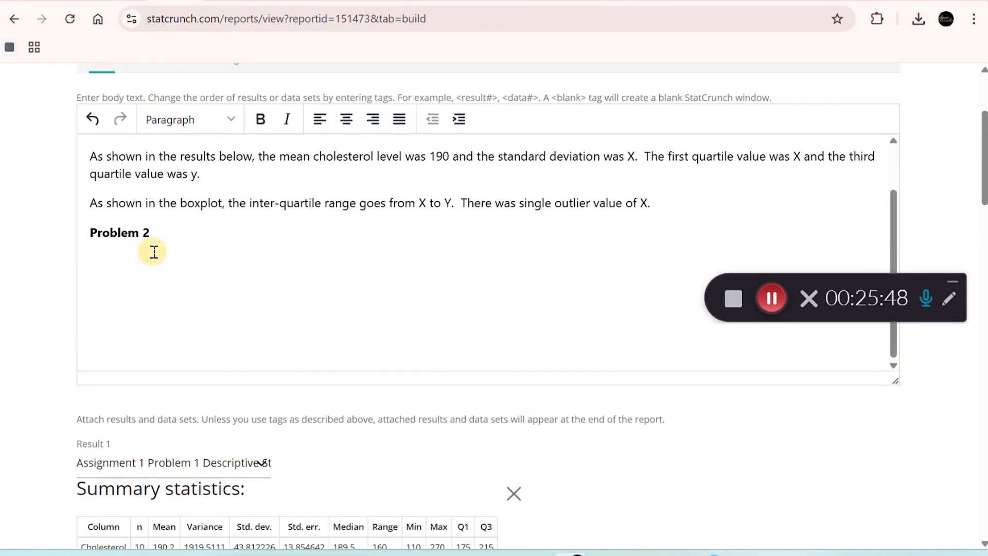
pyautogui.click(177, 239)
pyautogui.press('Return')
pyautogui.press('Return')
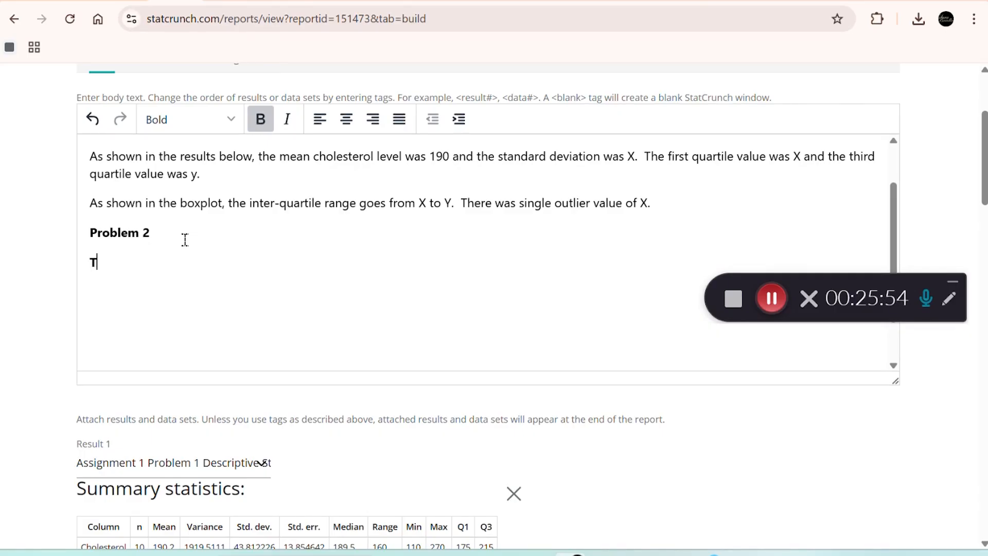
pyautogui.press('BackSpace')
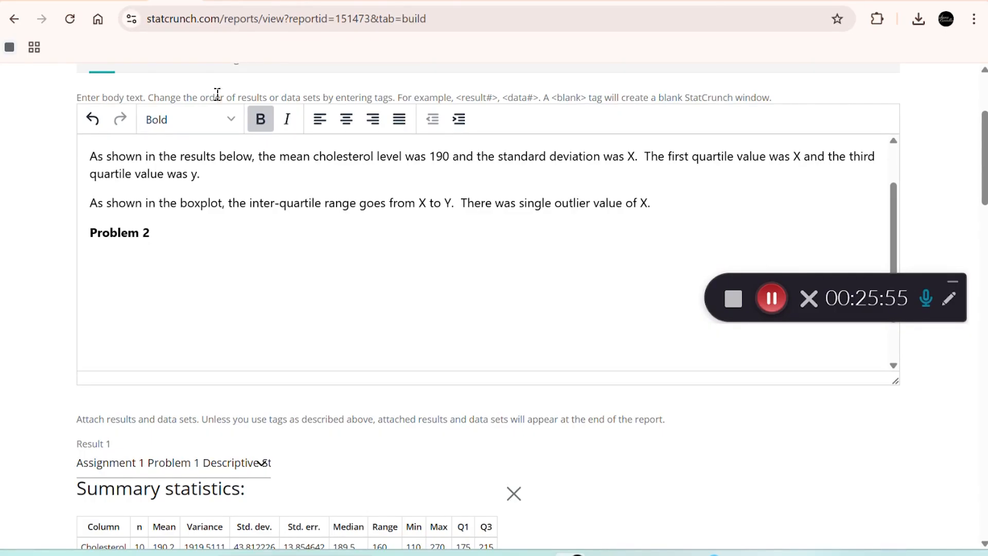
pyautogui.click(265, 123)
pyautogui.write('The ')
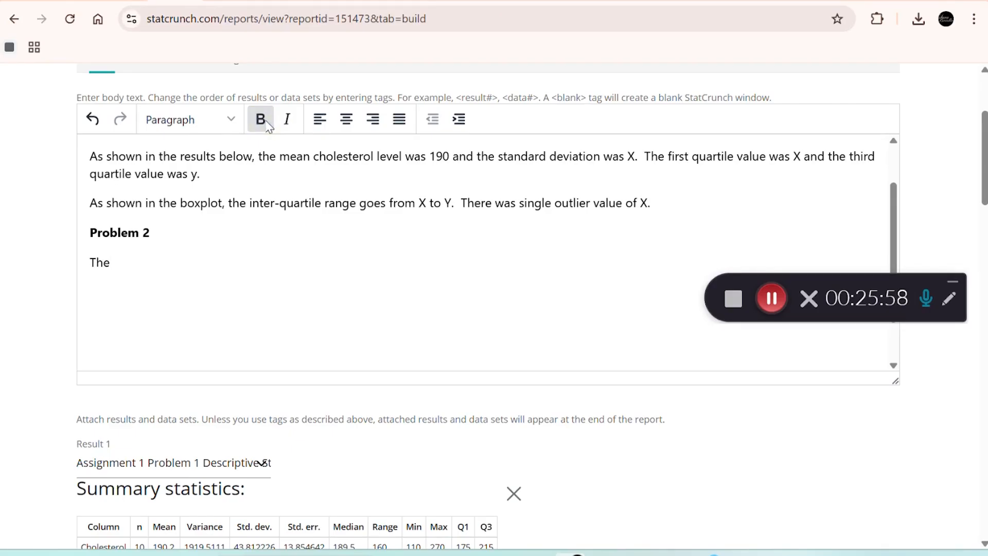
# Complete the Problem 2 paragraph: "The pearson's correlation coefficient was r = .544. This indicates a moderate positive correlation between height and weight."
pyautogui.write("pearson's correlation coeff")
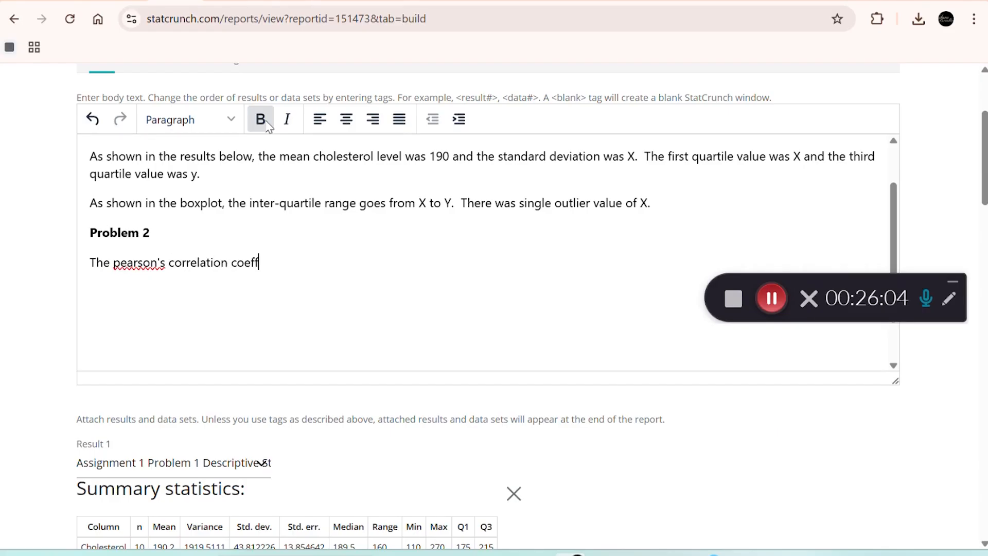
pyautogui.write('icient was r')
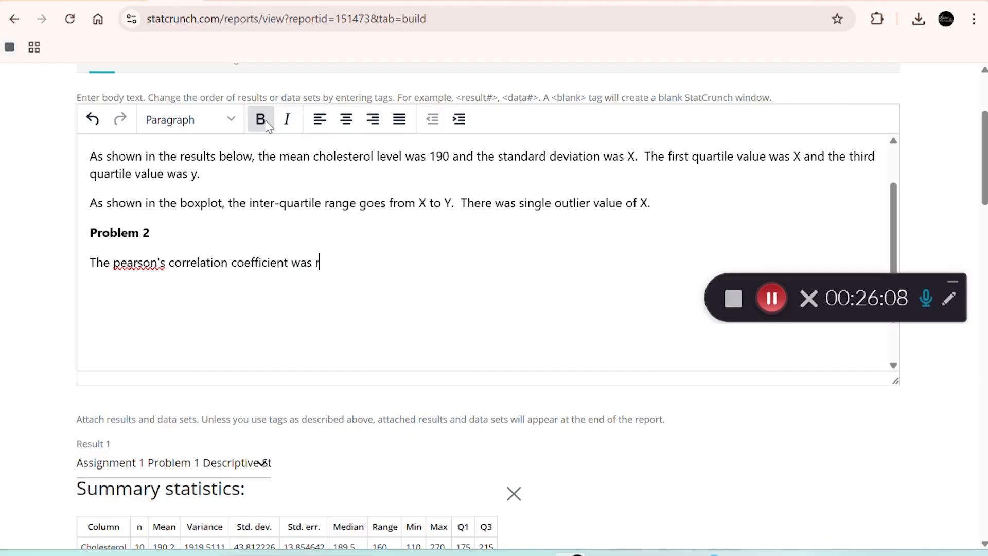
pyautogui.write(' = .544')
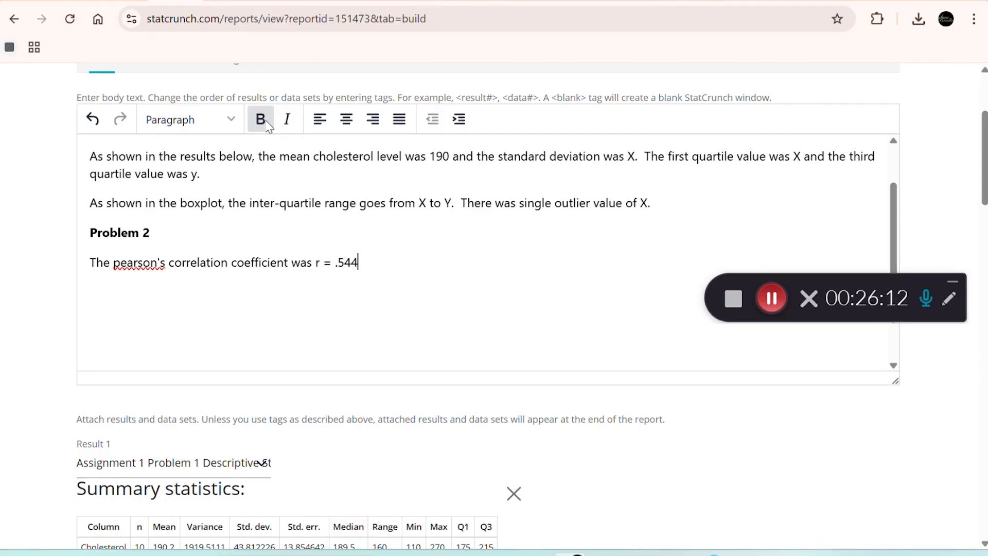
pyautogui.write('.  This indicates a ')
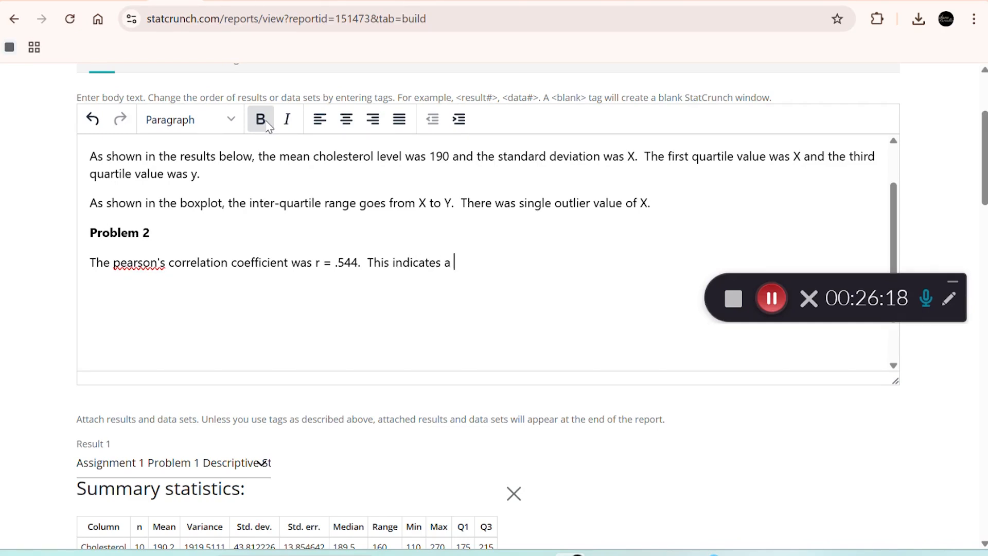
pyautogui.write('moderate posit')
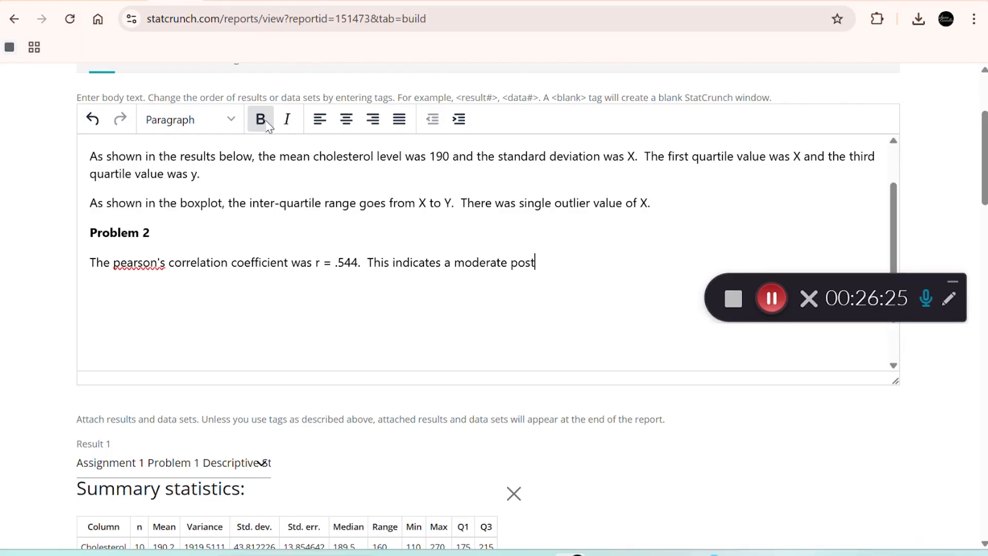
pyautogui.write('ive correlation between')
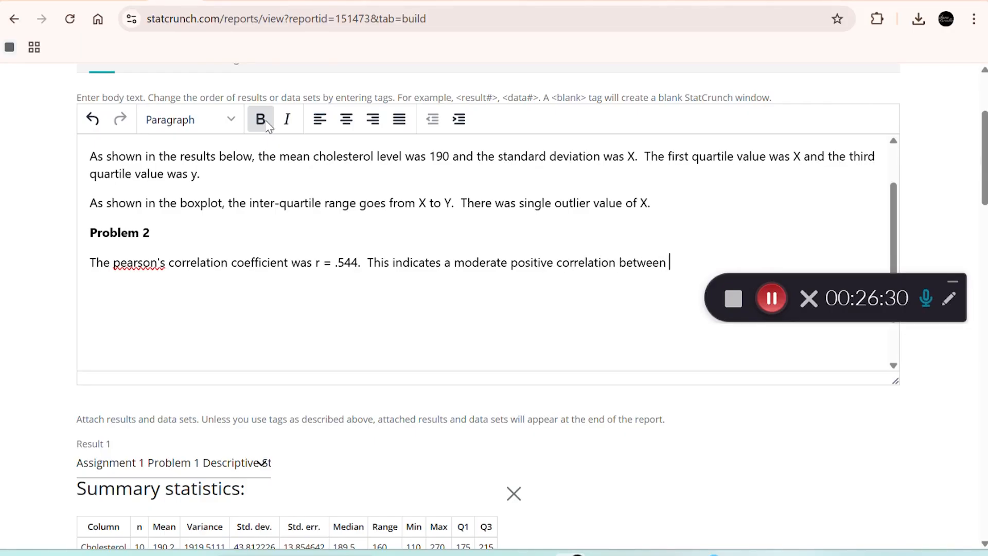
pyautogui.write(' height and weight.')
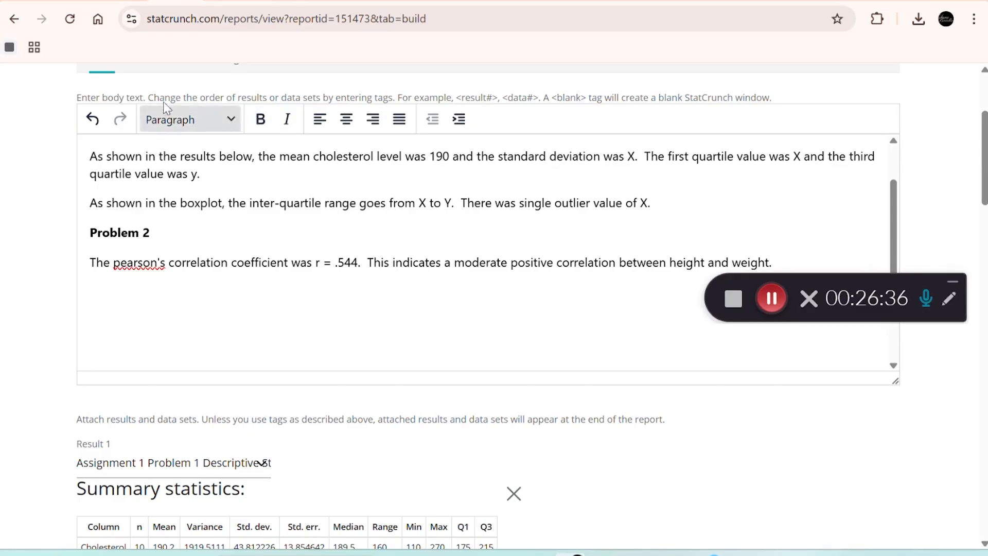
pyautogui.press('Return')
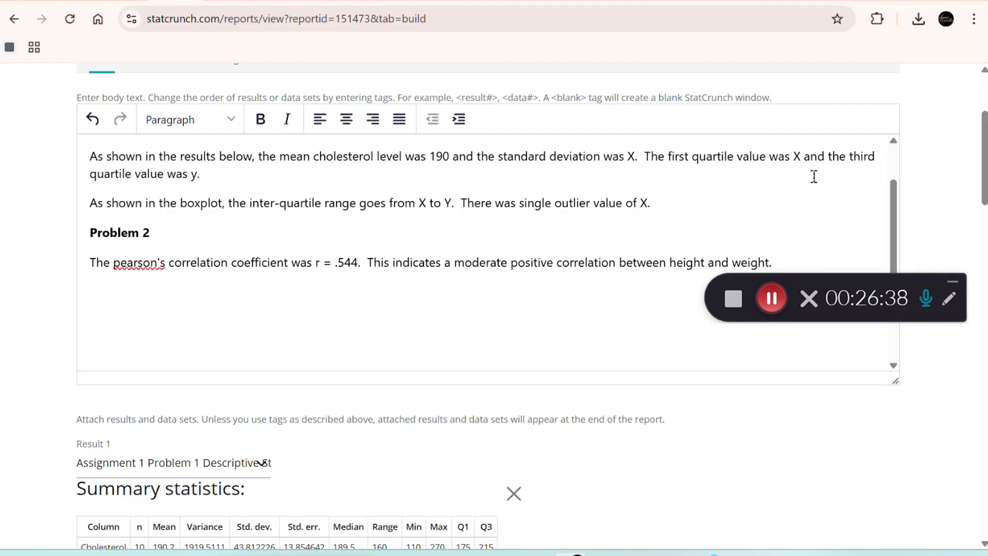
# Save the Assignment 1 report and open its preview
pyautogui.moveTo(895, 189)
pyautogui.mouseDown()
pyautogui.moveTo(889, 132)
pyautogui.moveTo(887, 197)
pyautogui.mouseUp()
pyautogui.scroll(-1, 887, 197)
pyautogui.scroll(-3, 881, 206)
pyautogui.moveTo(986, 167); pyautogui.dragTo(987, 469)
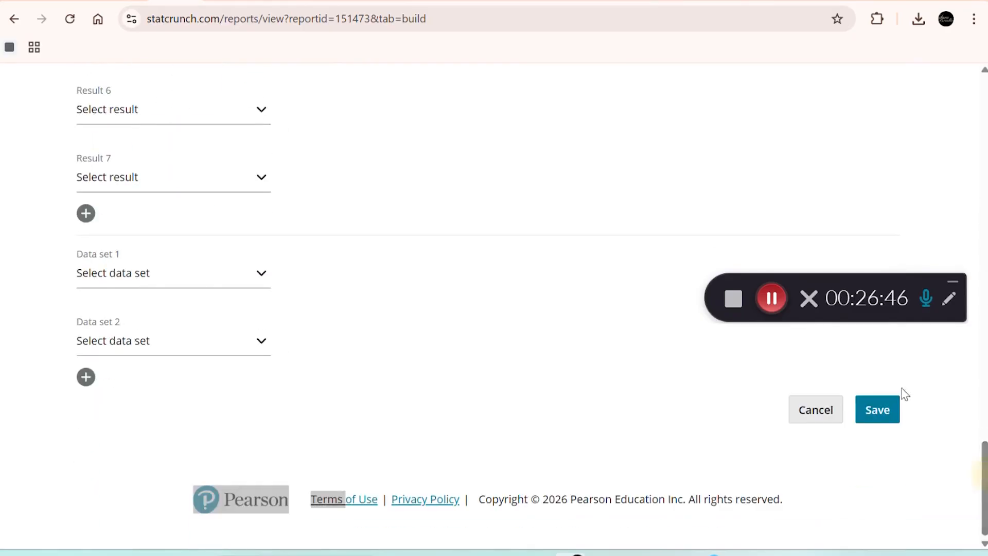
pyautogui.click(896, 409)
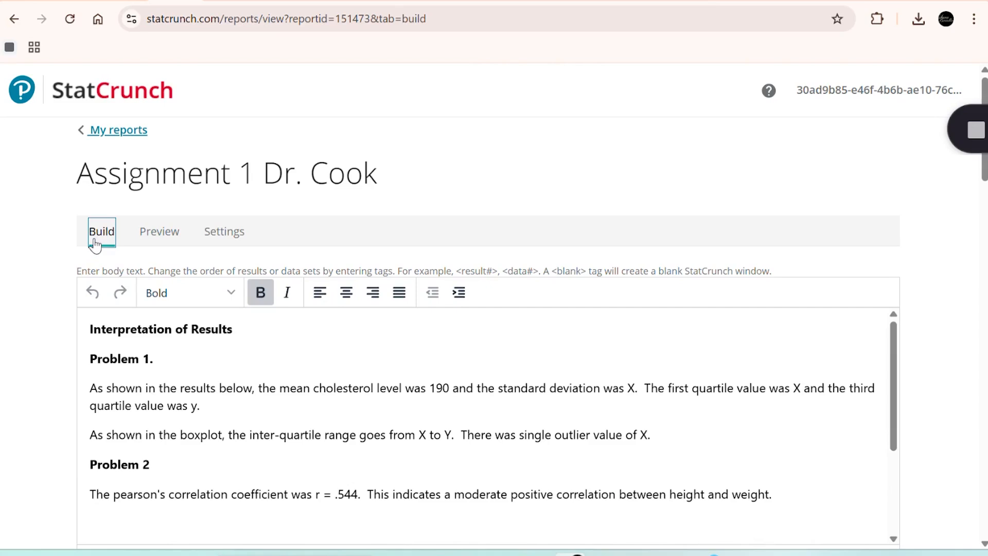
pyautogui.click(176, 238)
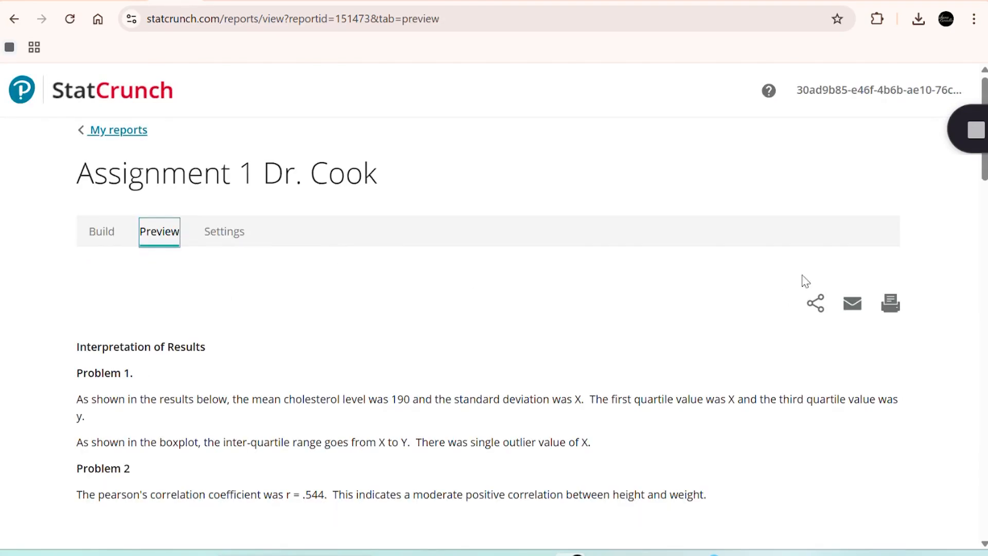
pyautogui.moveTo(983, 176); pyautogui.dragTo(914, 148)
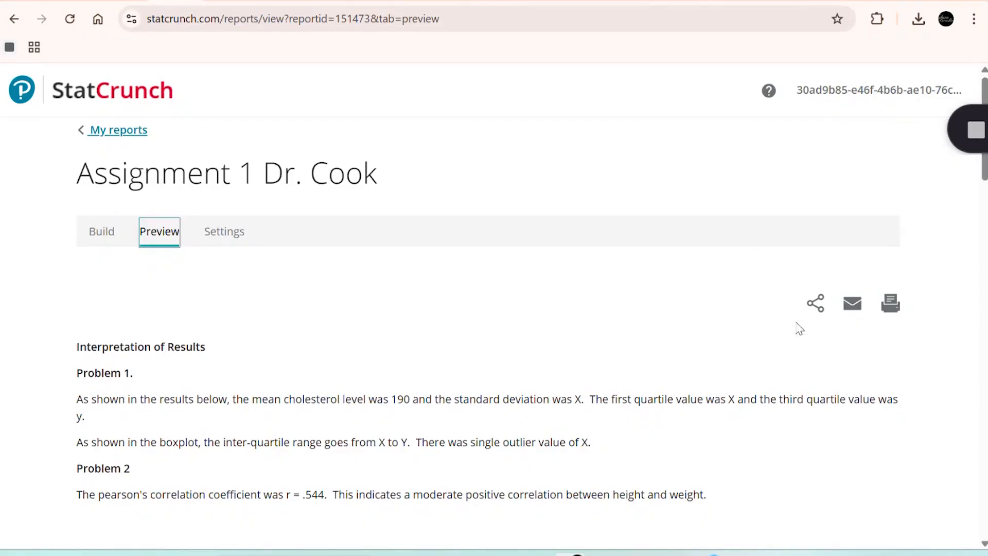
# Print the previewed report with Microsoft Print to PDF, choosing the Desktop folder as the save location
pyautogui.click(891, 311)
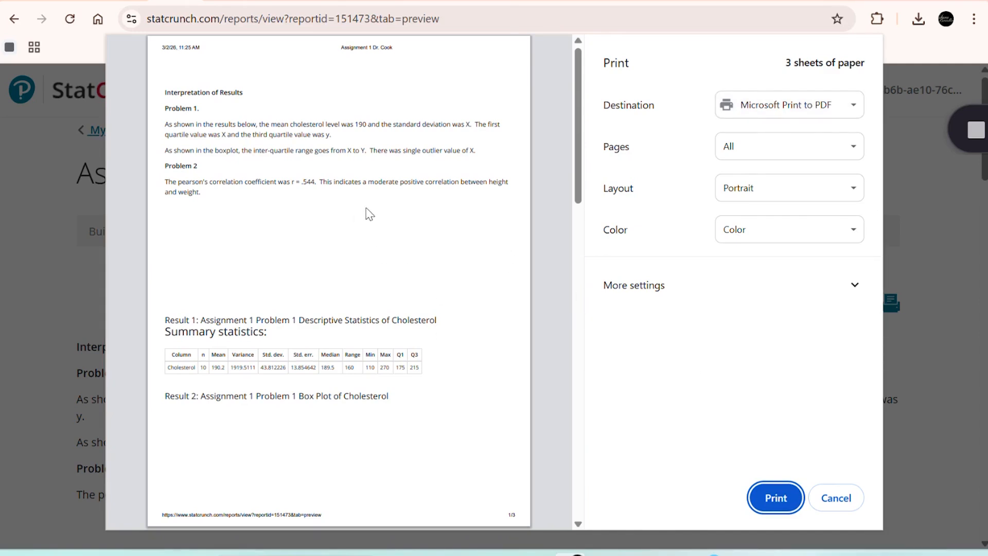
pyautogui.click(772, 501)
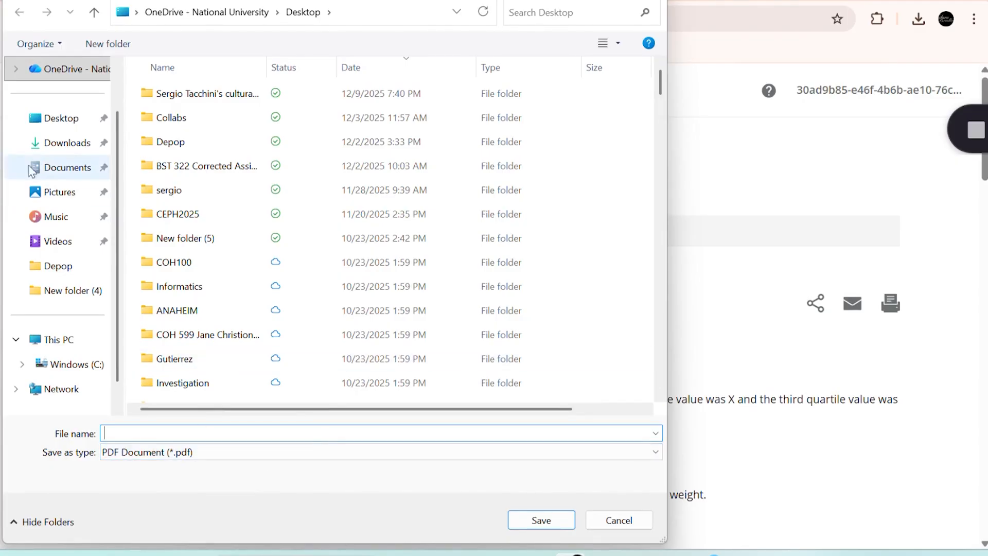
pyautogui.click(61, 120)
pyautogui.click(200, 453)
pyautogui.click(196, 433)
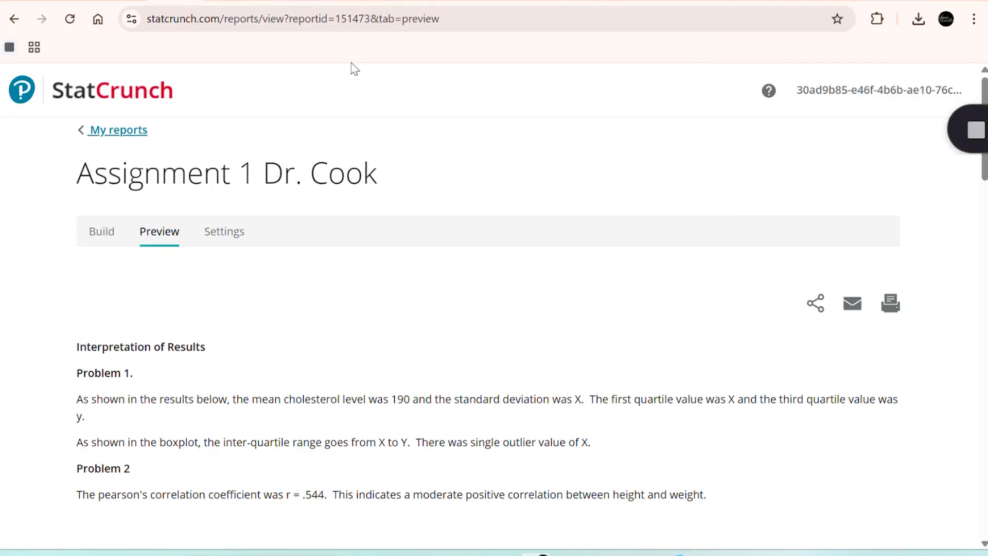
# Switch to the BST322 course site in Navigate and open the Assignment 1 topic under Module 1: Descriptive Statistics
pyautogui.click(518, 1)
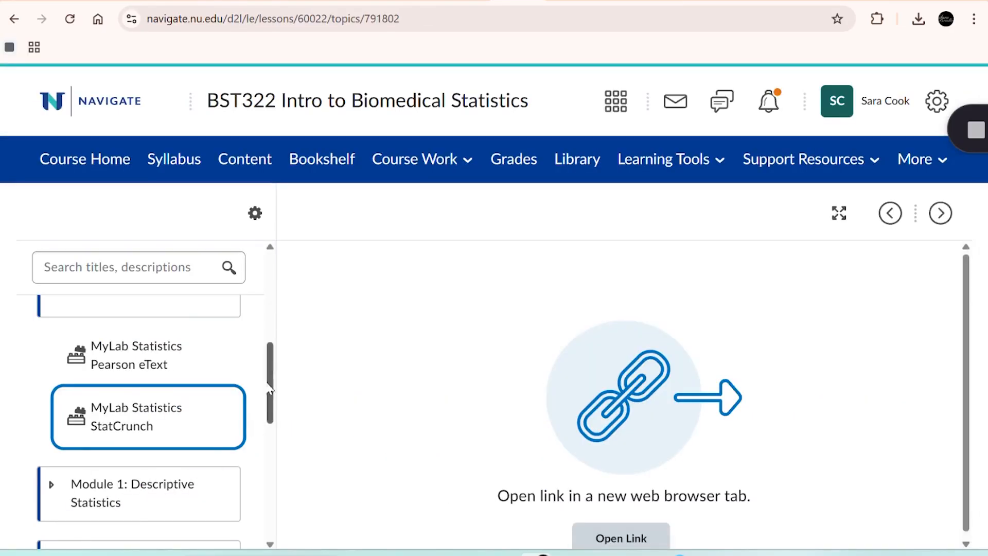
pyautogui.moveTo(271, 394); pyautogui.dragTo(271, 433)
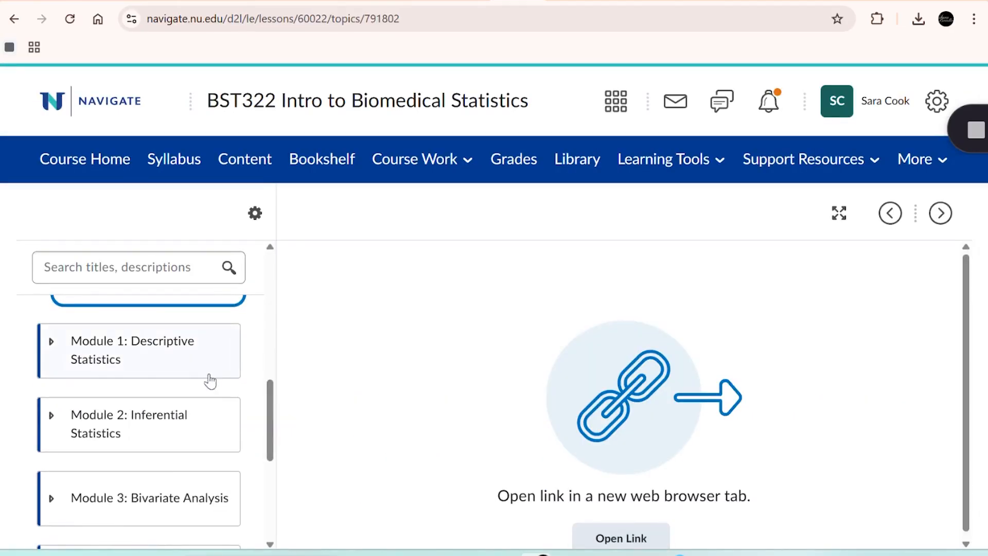
pyautogui.click(210, 381)
pyautogui.moveTo(268, 355); pyautogui.dragTo(276, 470)
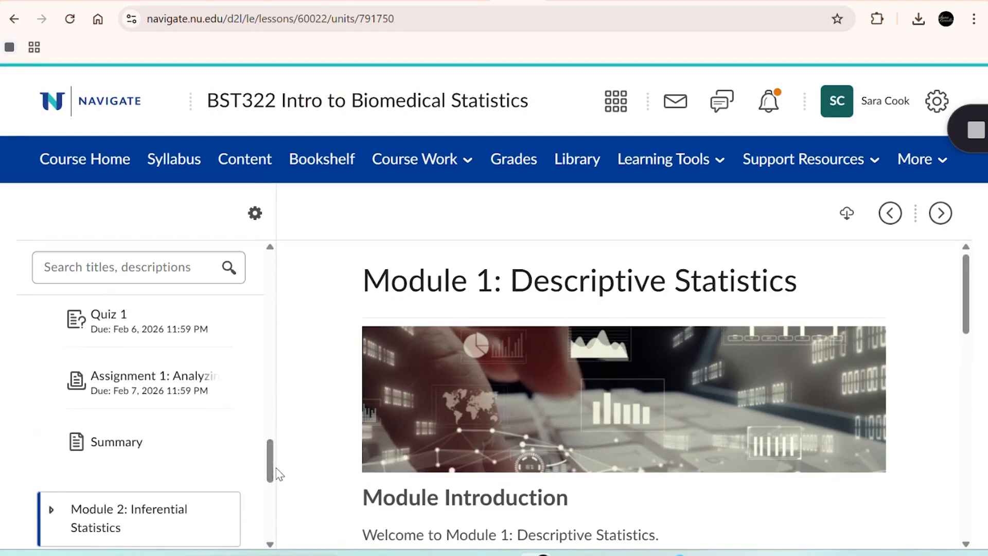
pyautogui.click(214, 411)
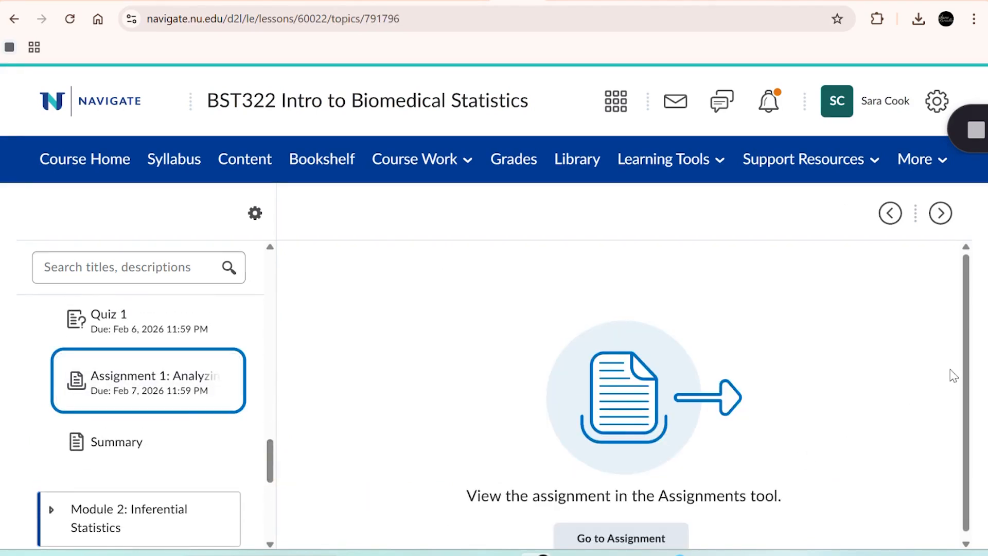
pyautogui.moveTo(959, 366); pyautogui.dragTo(951, 423)
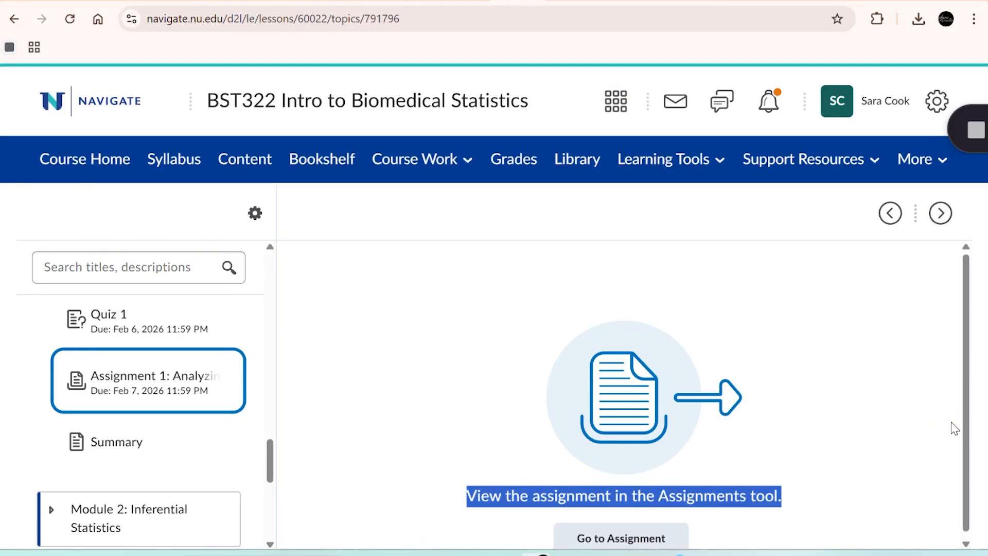
pyautogui.moveTo(964, 334); pyautogui.dragTo(964, 470)
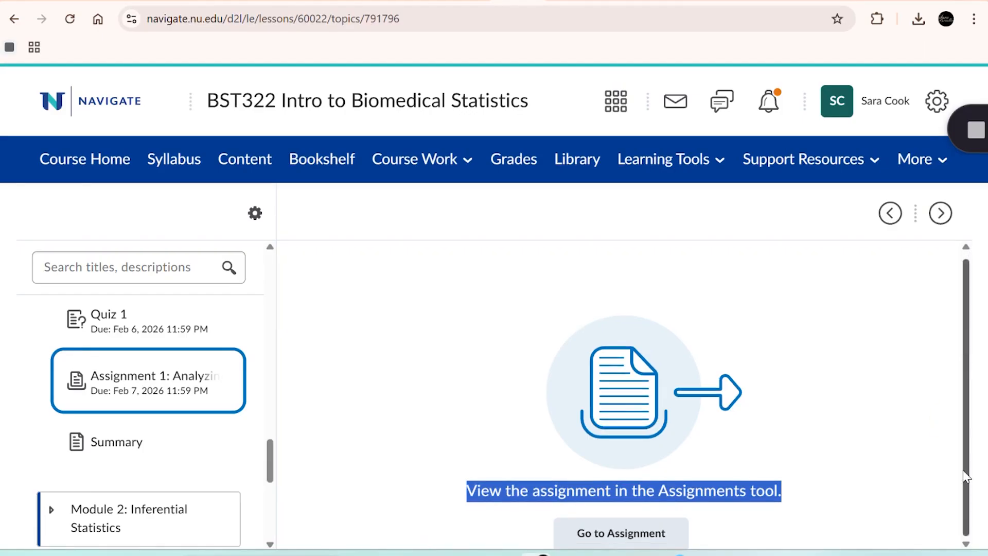